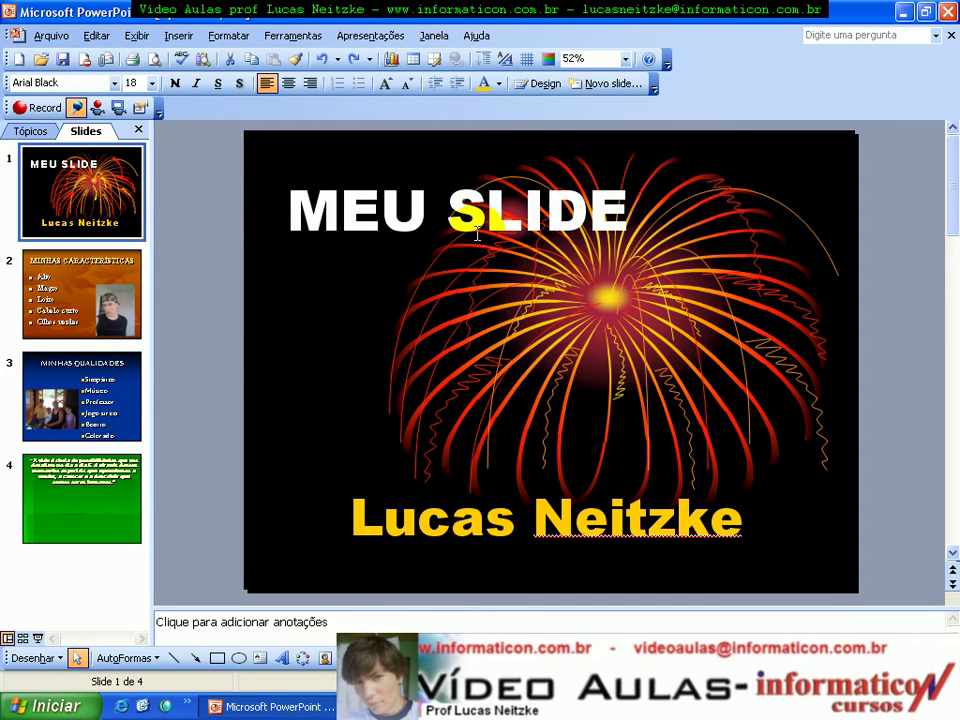
Give the MEU SLIDE title on slide 1 a Losango entrance effect in Personalizar animação.
click(507, 224)
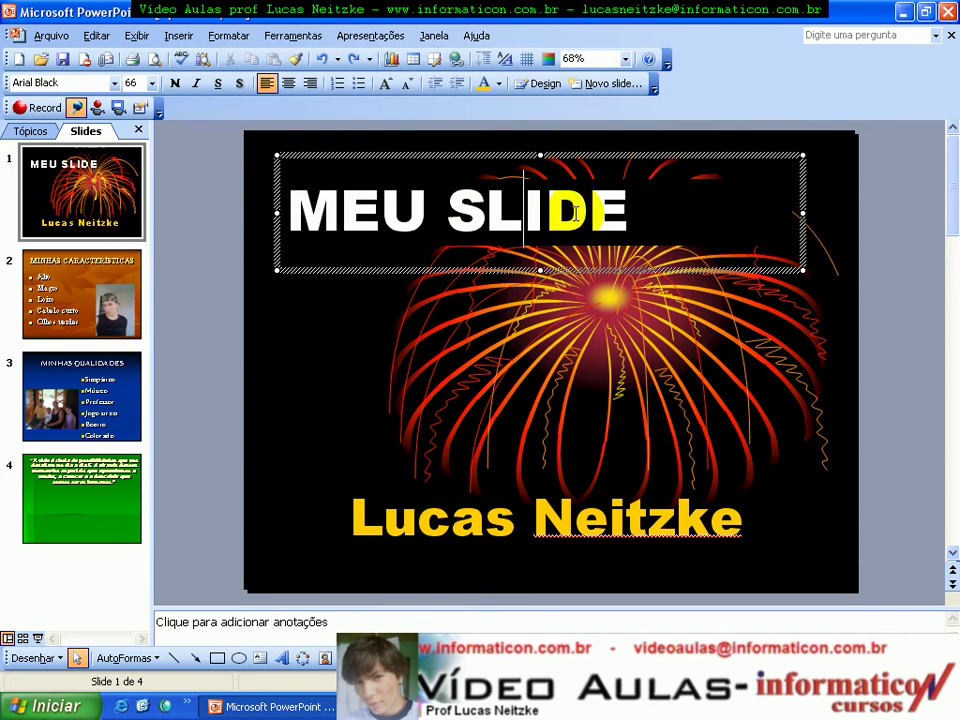
click(370, 35)
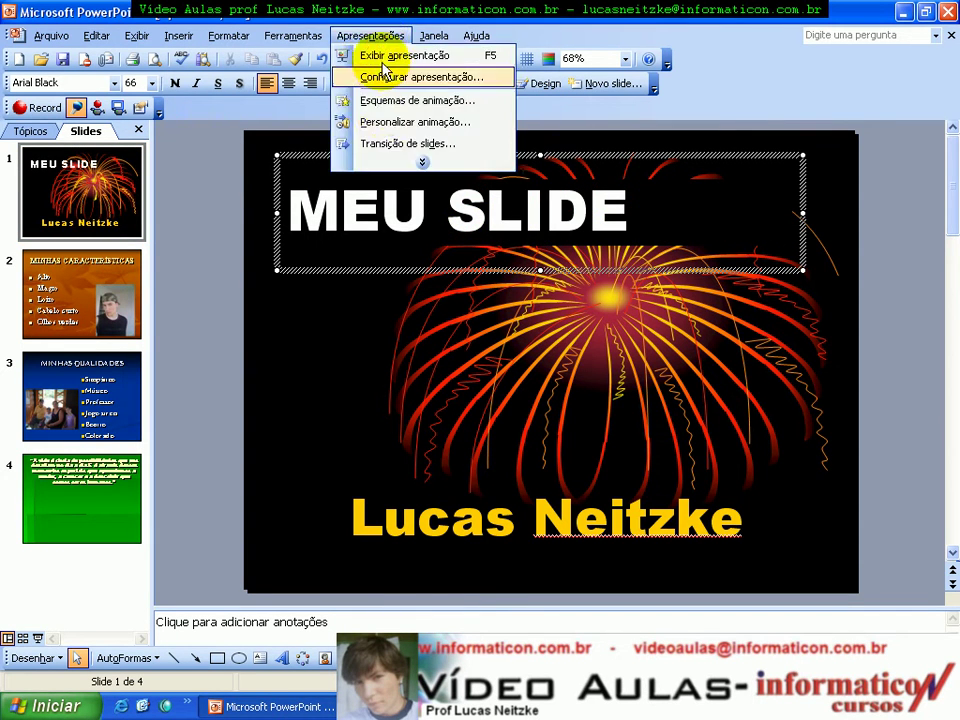
click(372, 122)
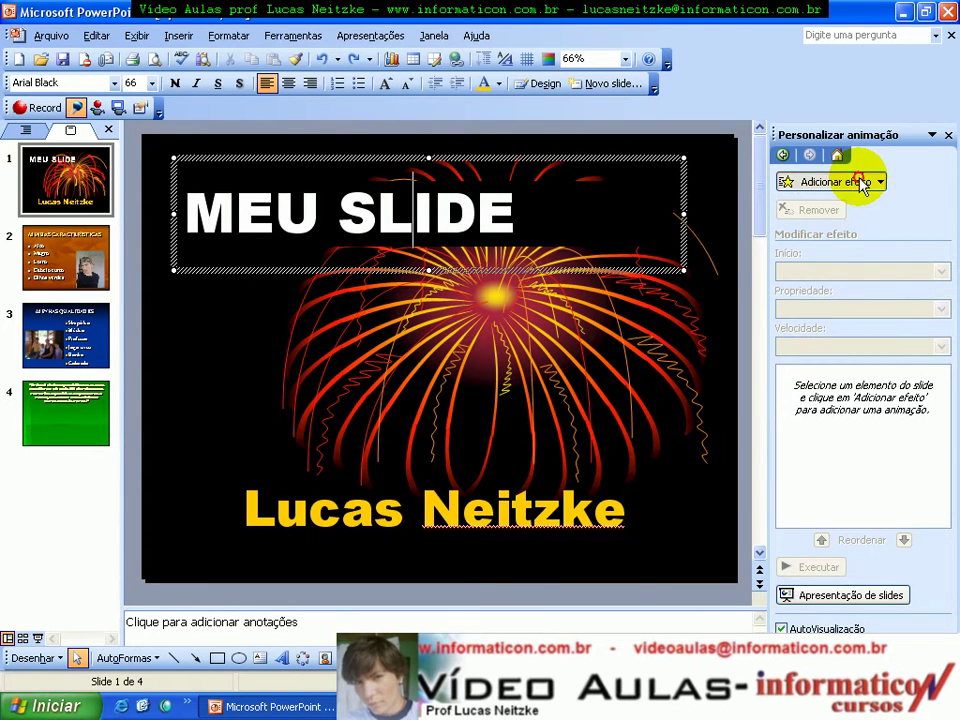
click(862, 183)
mouse_move(716, 204)
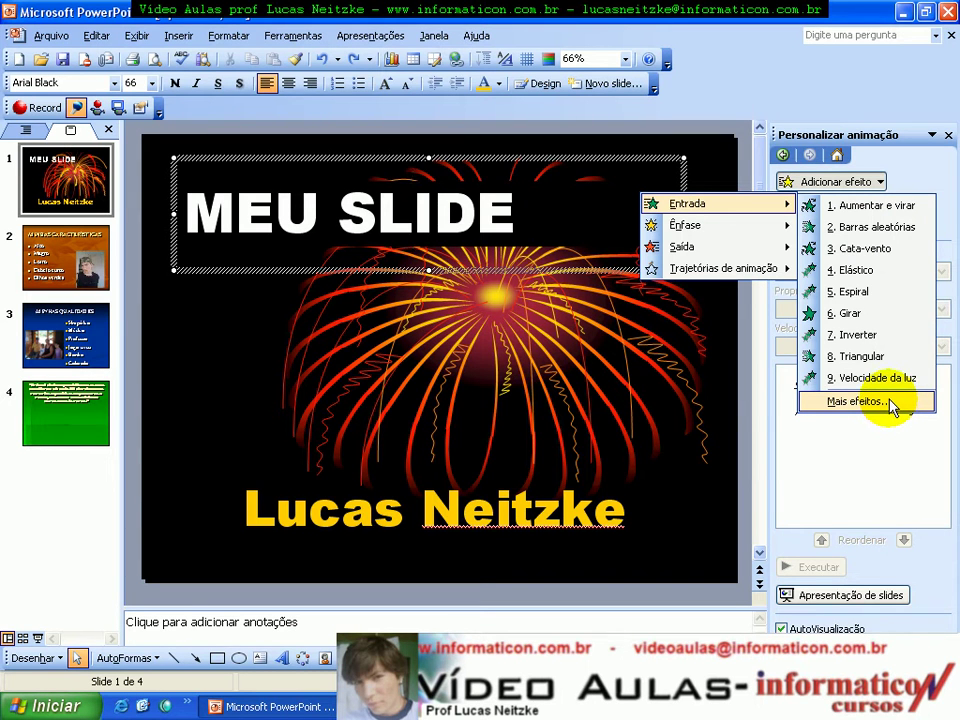
click(893, 404)
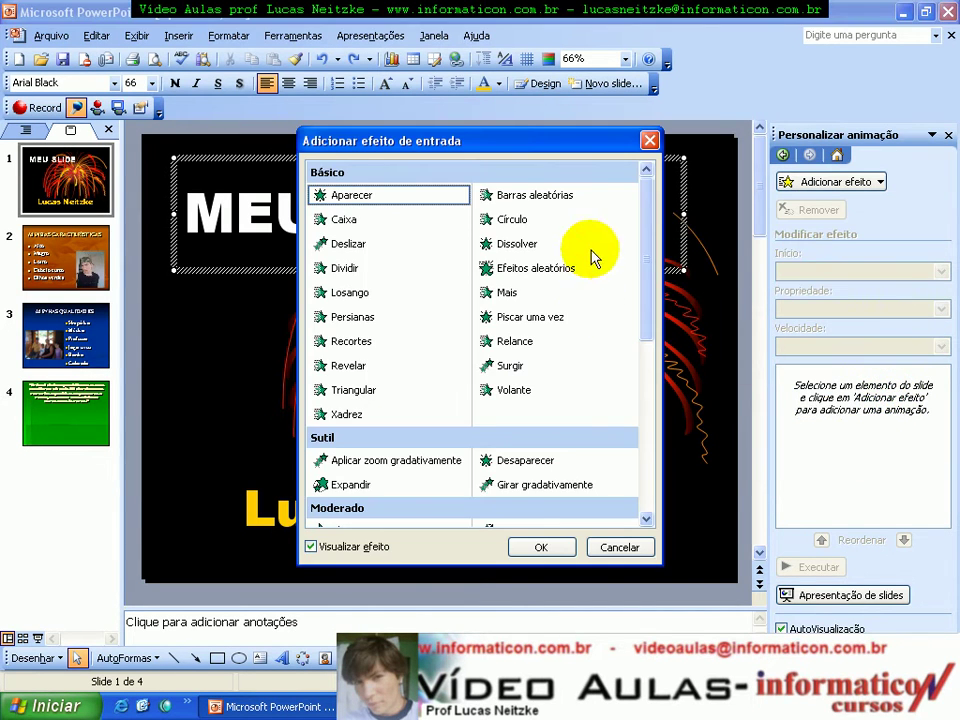
mouse_move(649, 246)
mouse_down()
mouse_move(648, 352)
mouse_move(561, 182)
mouse_up()
drag(388, 145, 671, 213)
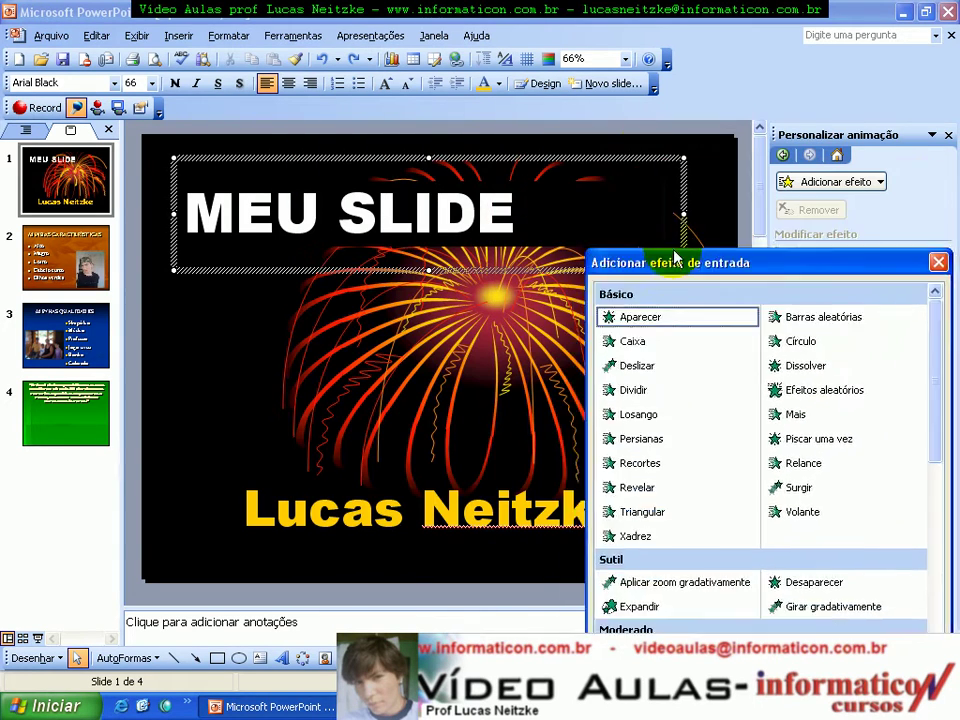
click(742, 362)
click(614, 362)
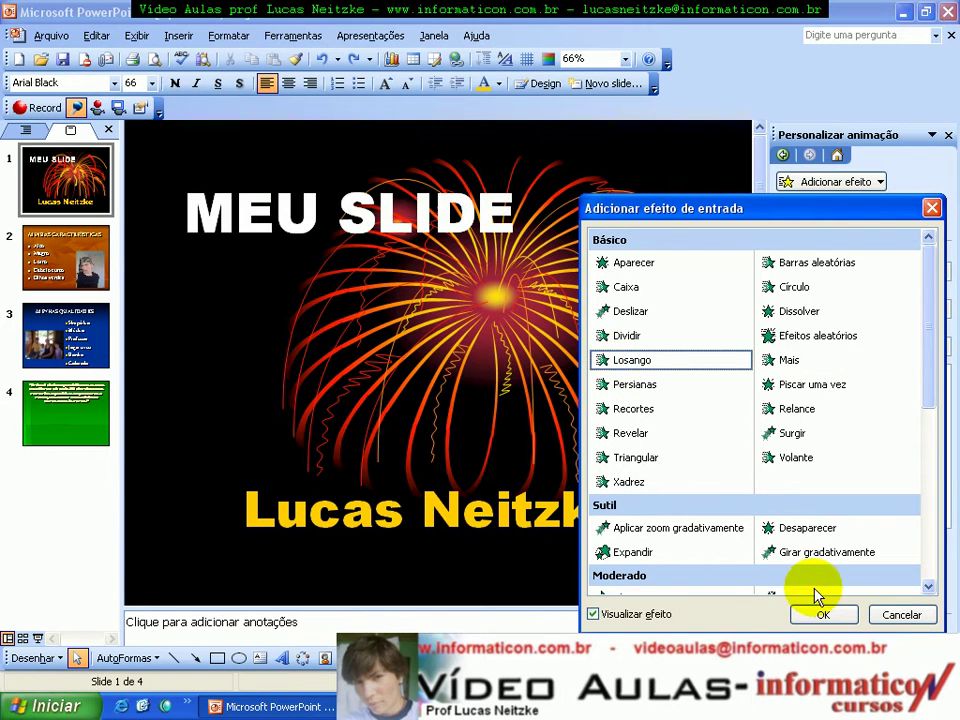
click(822, 614)
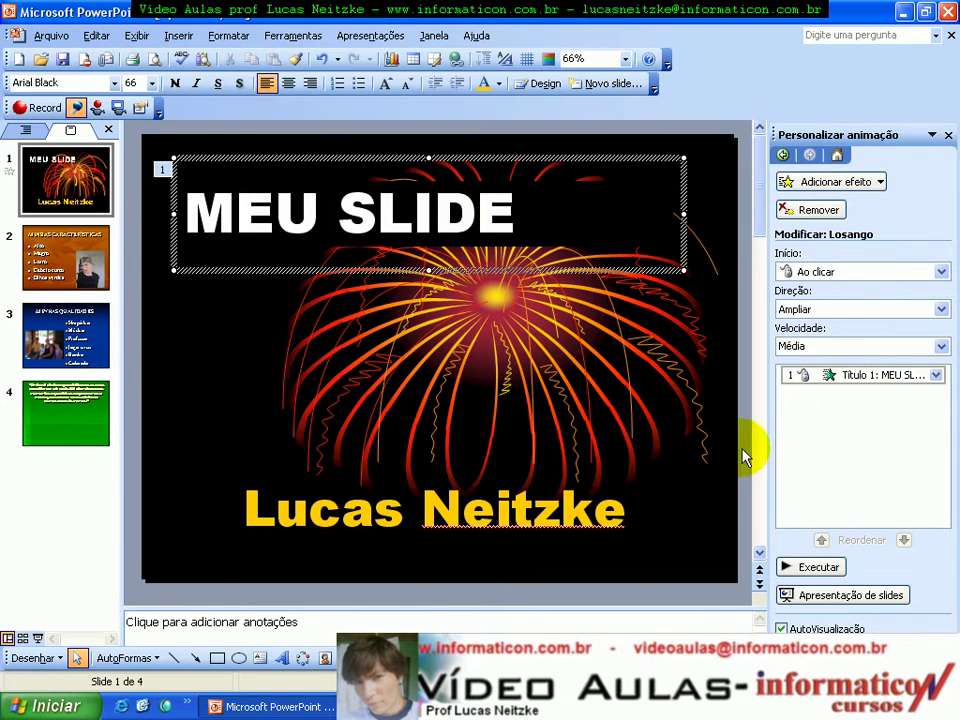
click(563, 531)
Apply the Inverter entrance effect from Mais efeitos to slide 1's subtitle.
click(810, 182)
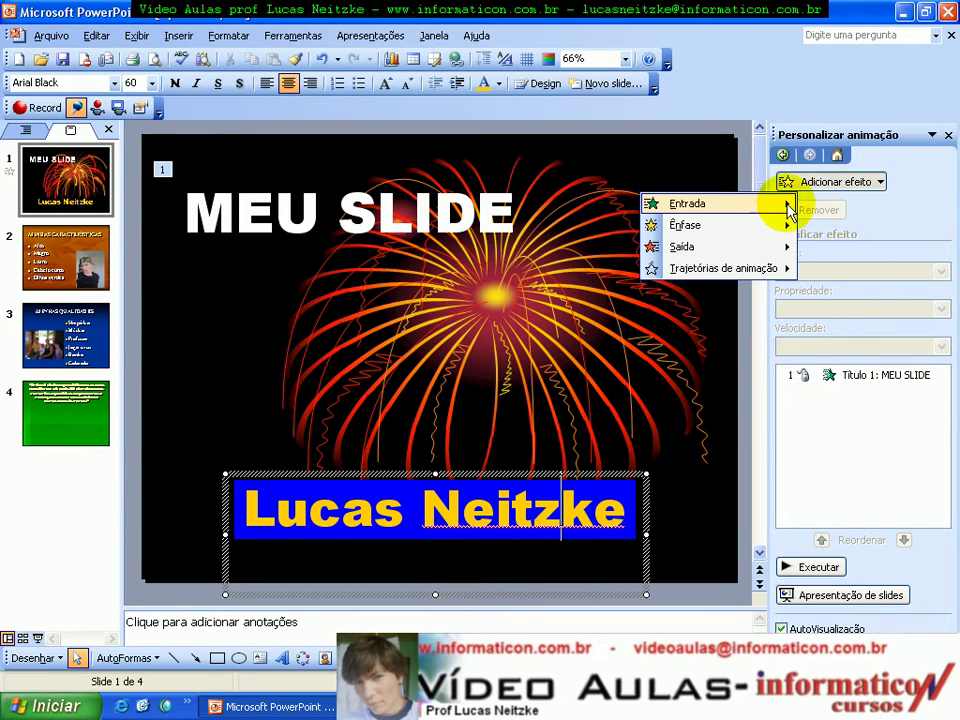
mouse_move(712, 204)
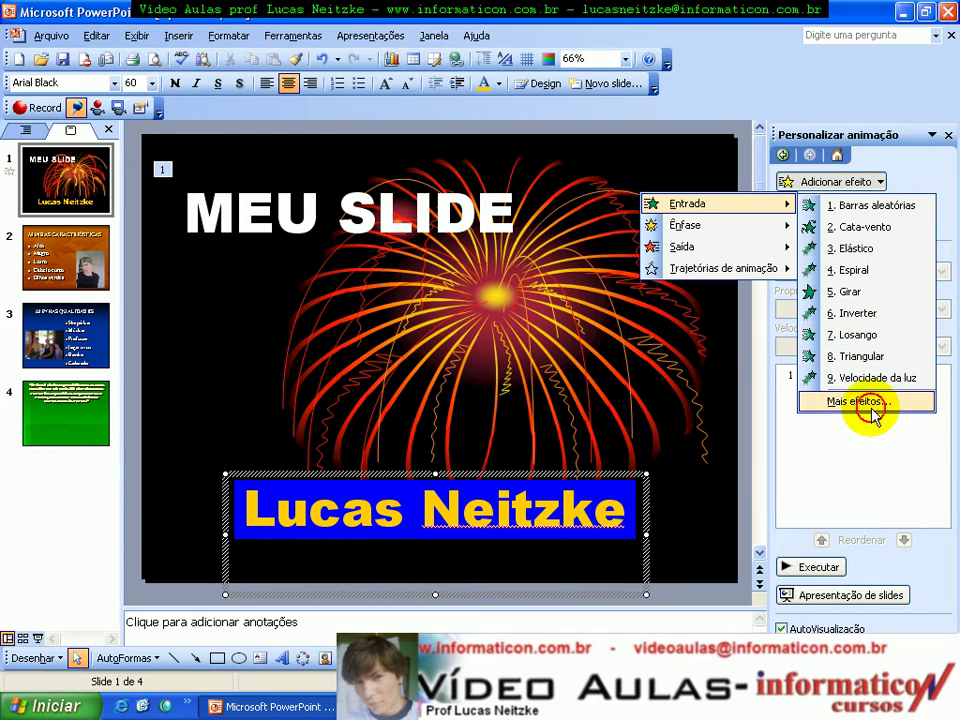
click(860, 402)
scroll(720, 418, down, 1)
scroll(671, 551, down, 2)
click(632, 531)
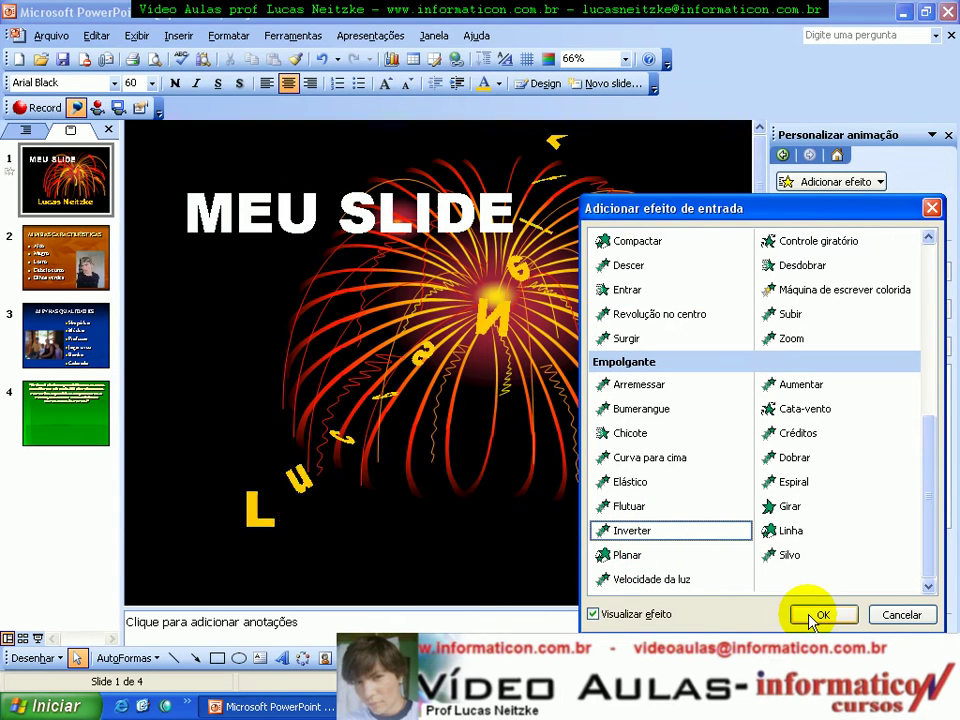
click(818, 615)
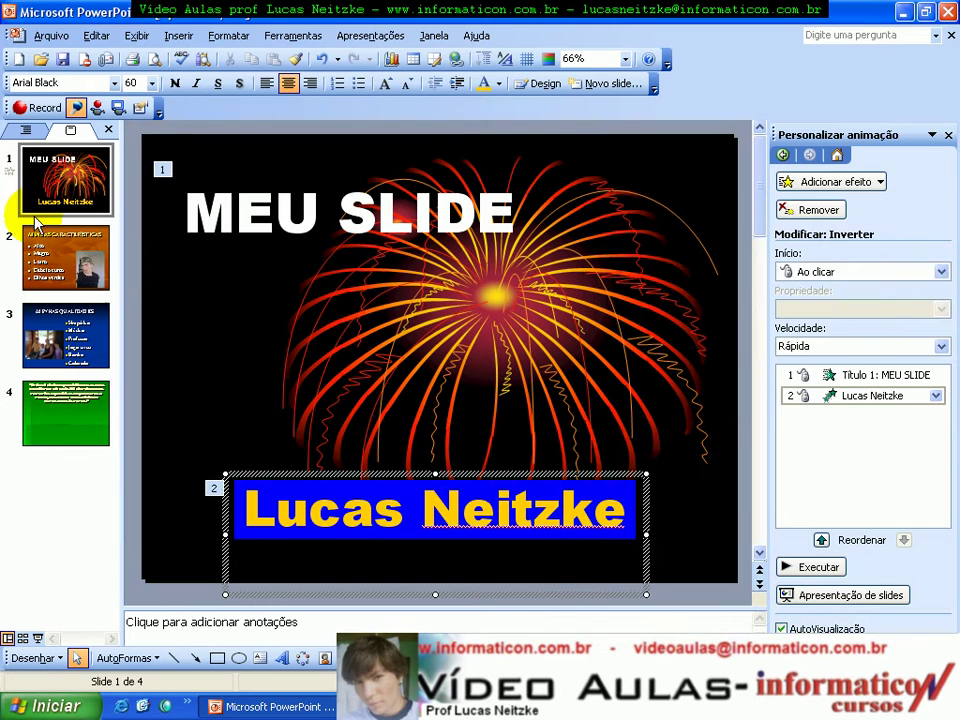
click(56, 268)
Give slide 2's MINHAS CARACTERÍSTICAS title the Espiral entrance effect.
click(460, 212)
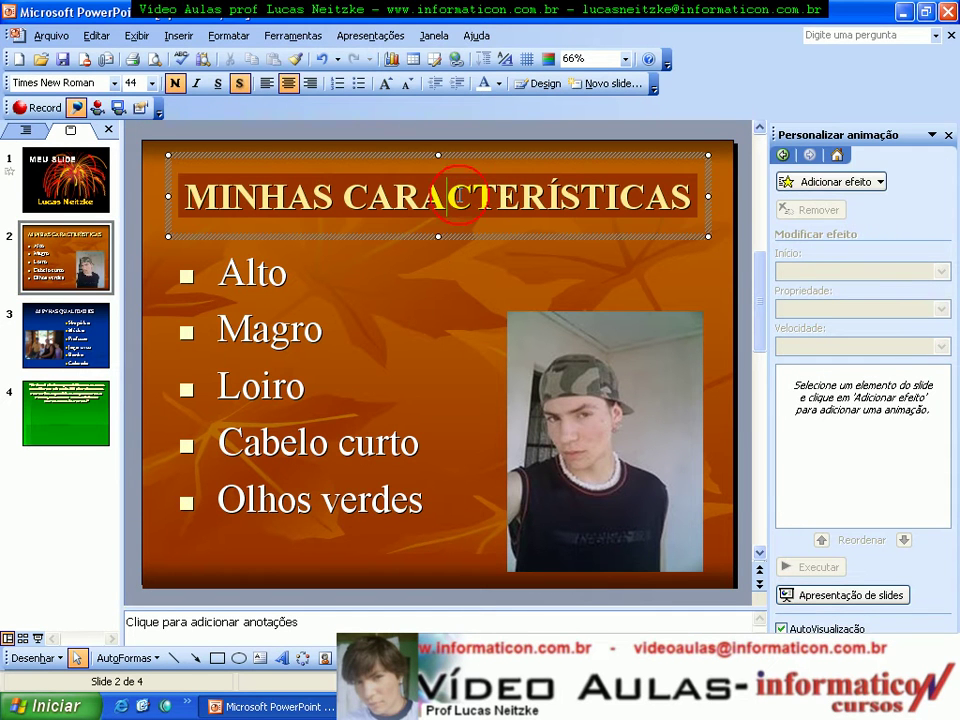
click(793, 182)
mouse_move(715, 204)
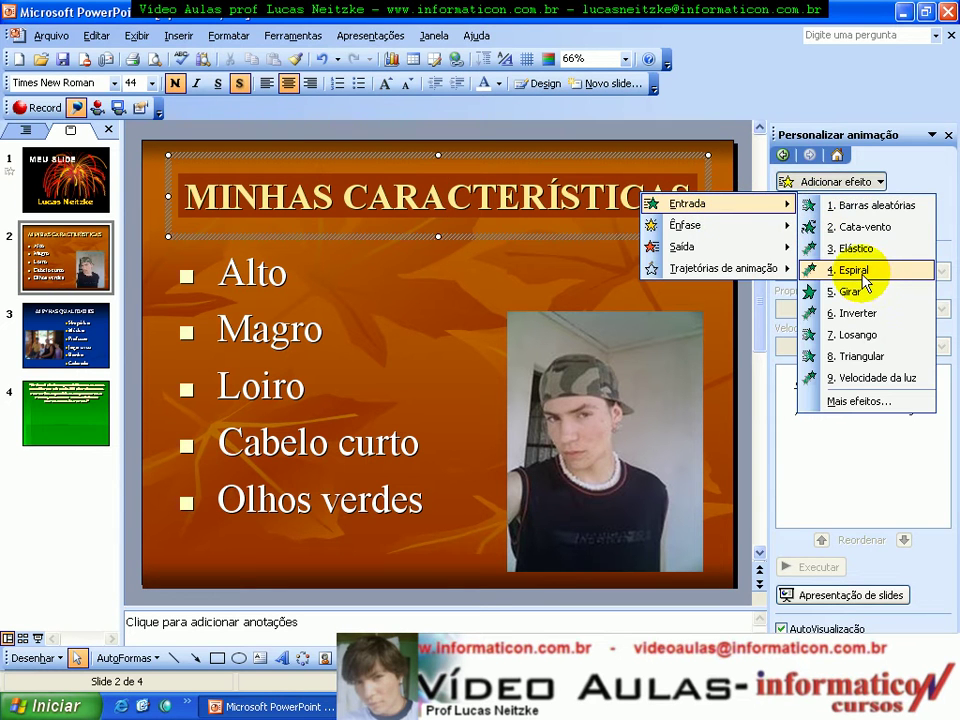
click(853, 270)
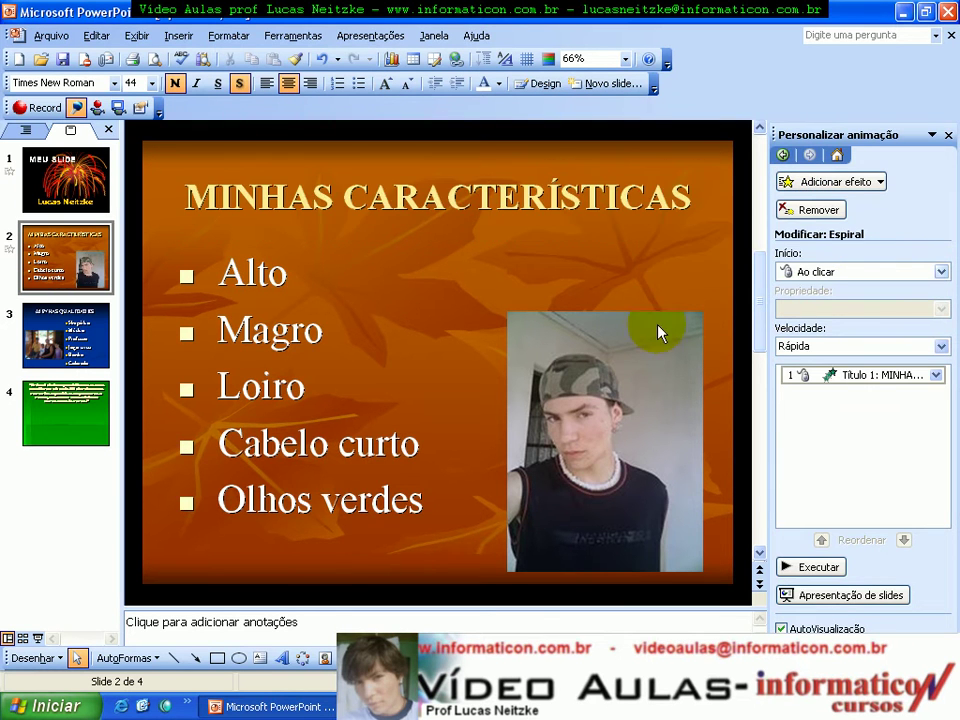
Apply the Subir entrance effect to slide 2's bulleted list.
click(253, 273)
click(830, 182)
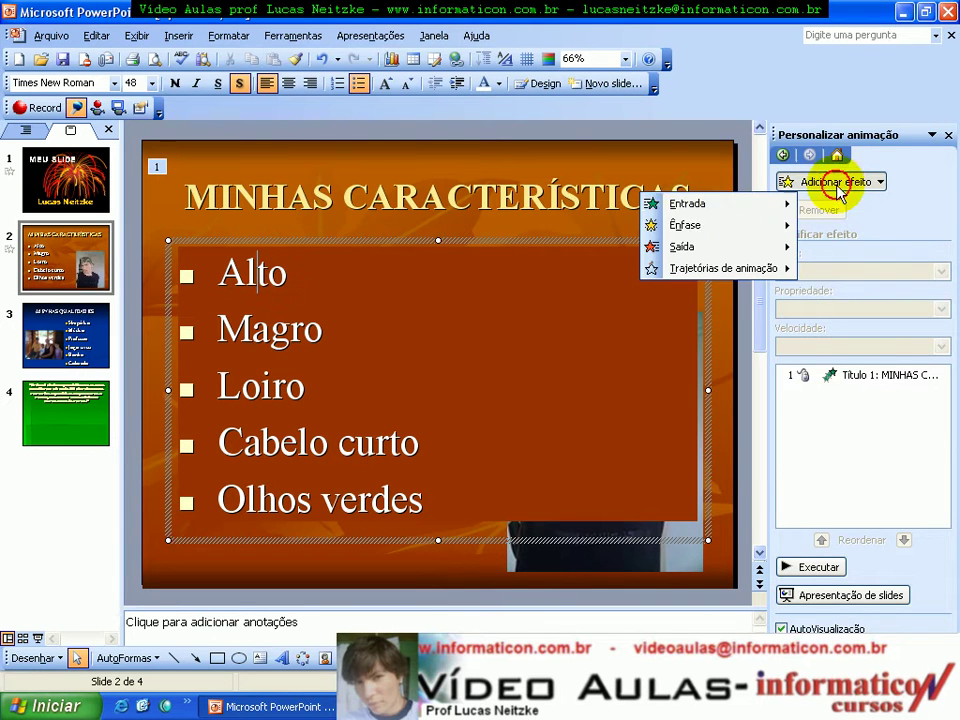
mouse_move(688, 203)
click(855, 400)
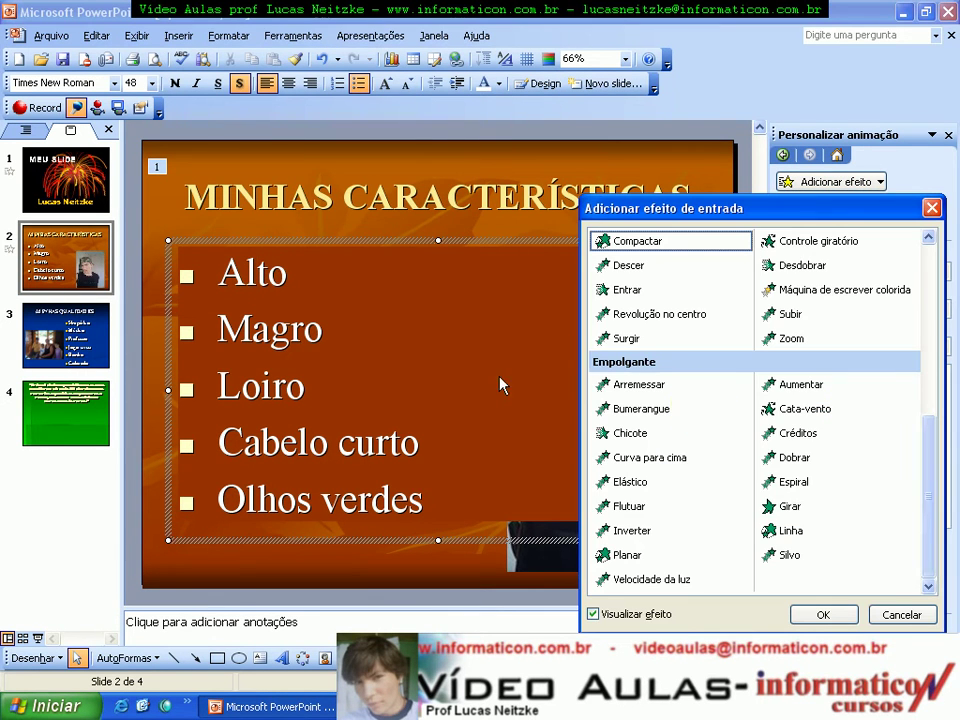
click(797, 435)
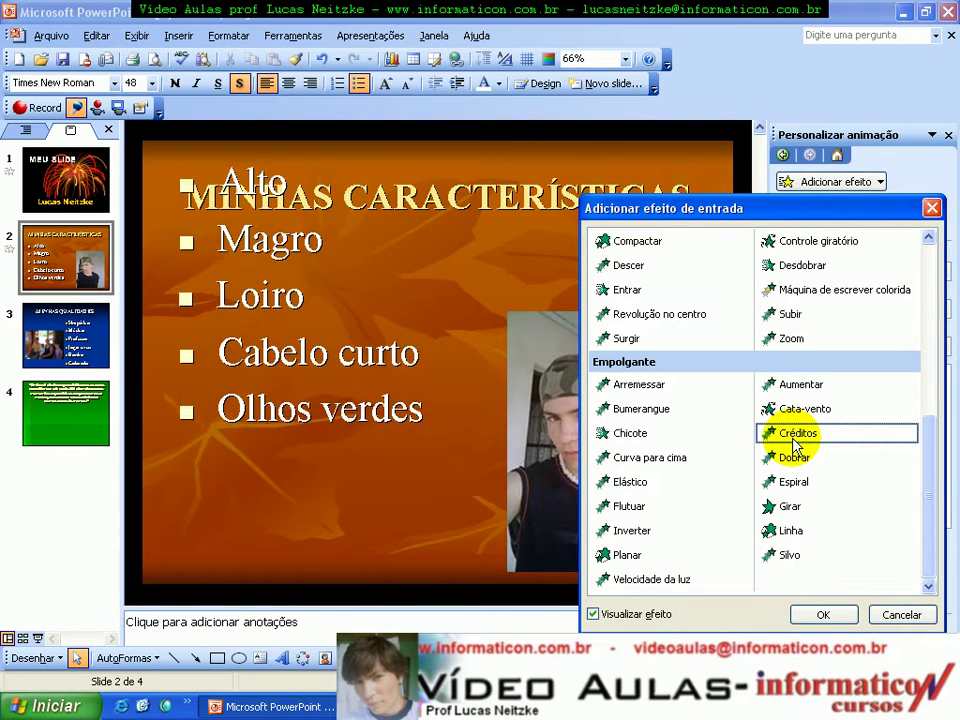
click(790, 316)
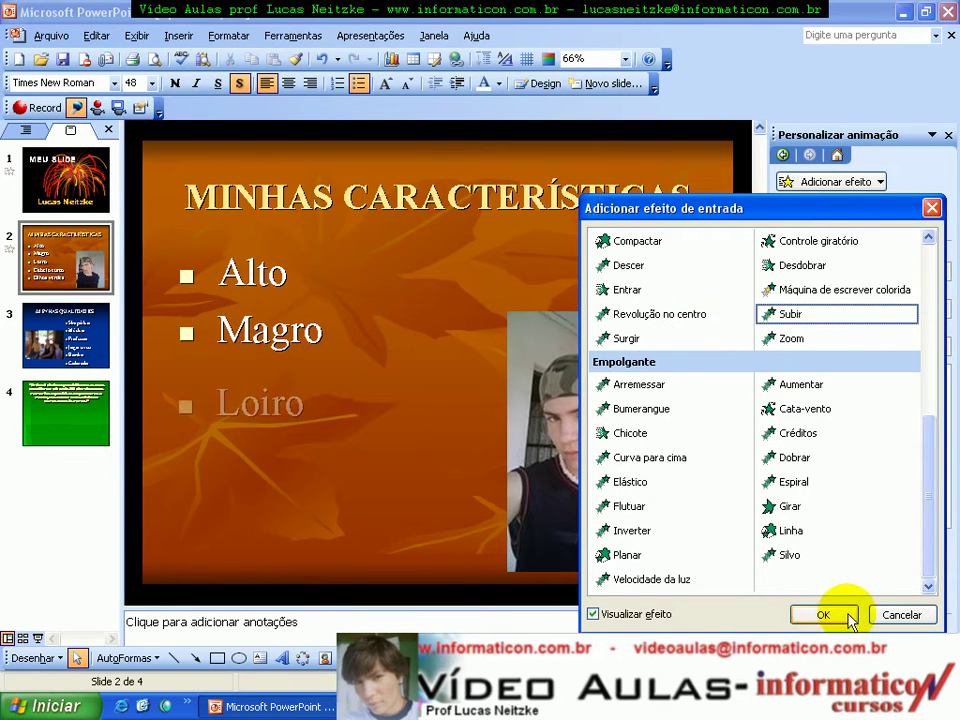
click(834, 615)
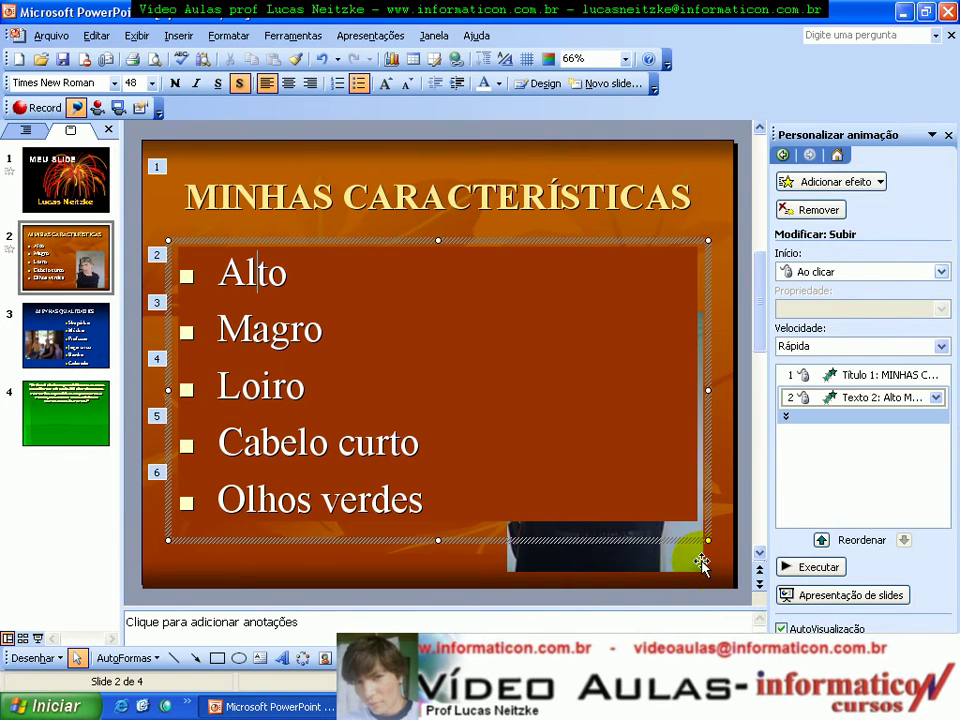
Add a Girar entrance to the slide 2 photo, then delete that animation.
click(643, 510)
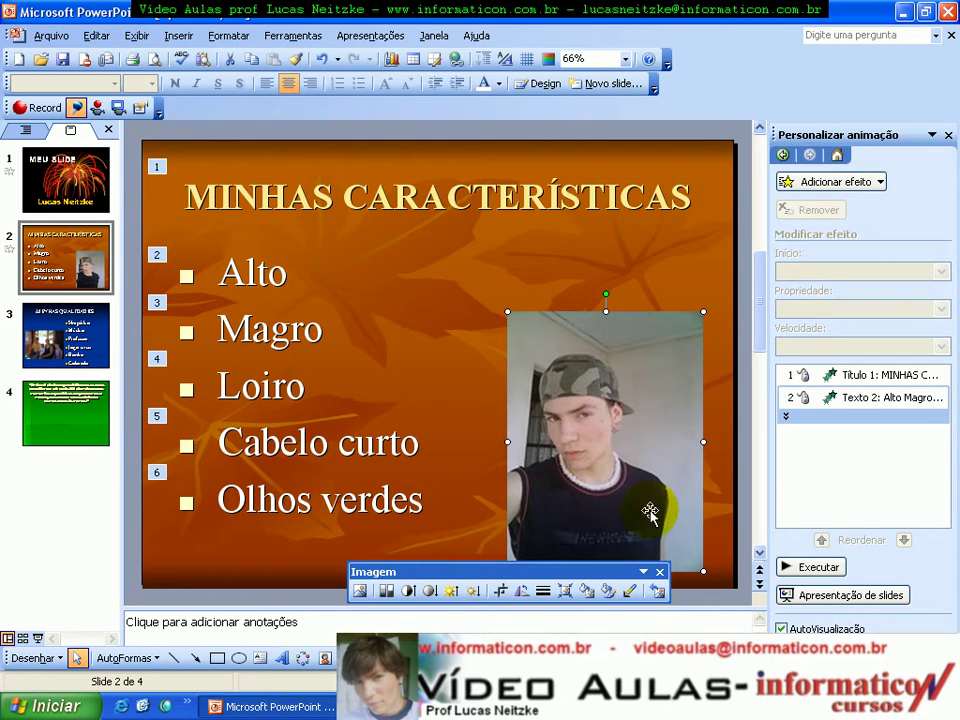
click(835, 185)
mouse_move(712, 204)
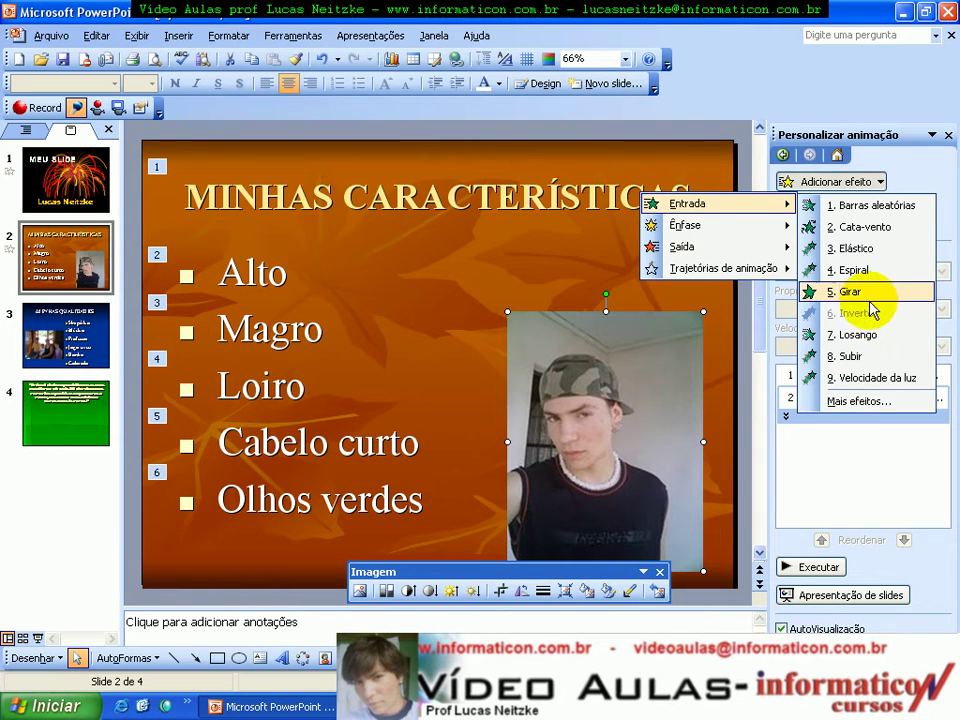
click(850, 291)
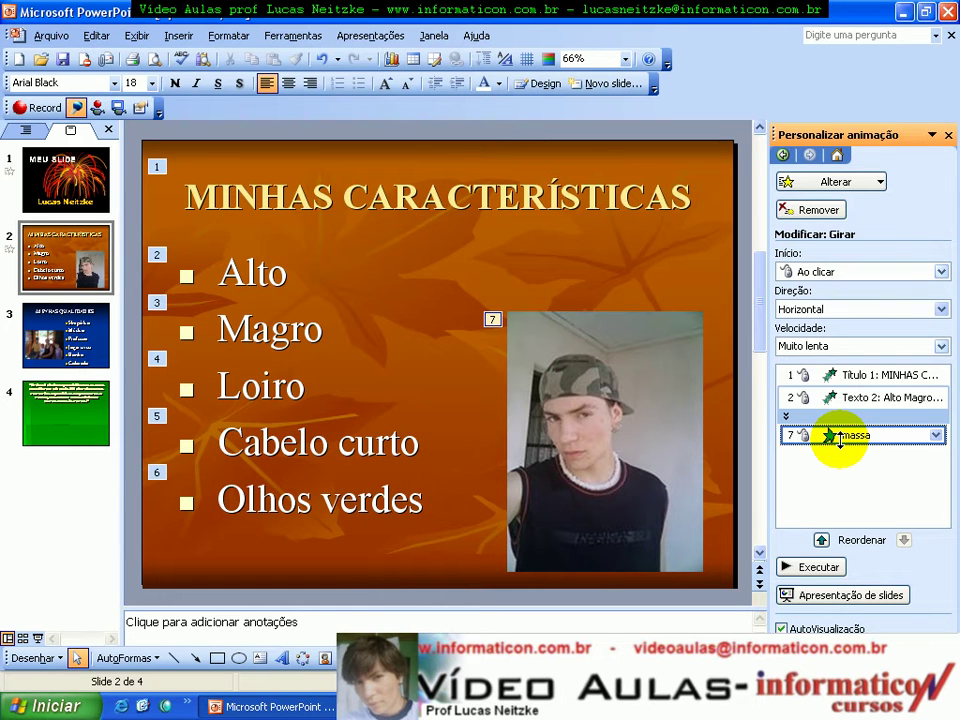
key(Delete)
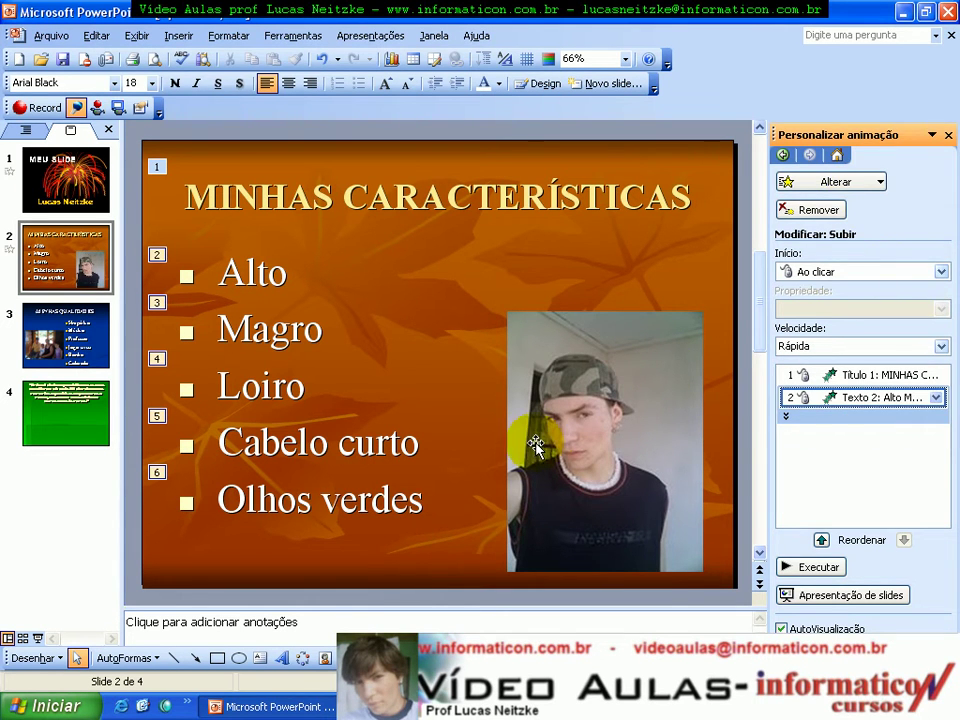
Preview Arremessar, Revolução no centro and Girar, then apply Flutuar to the photo.
click(560, 430)
click(825, 181)
mouse_move(687, 203)
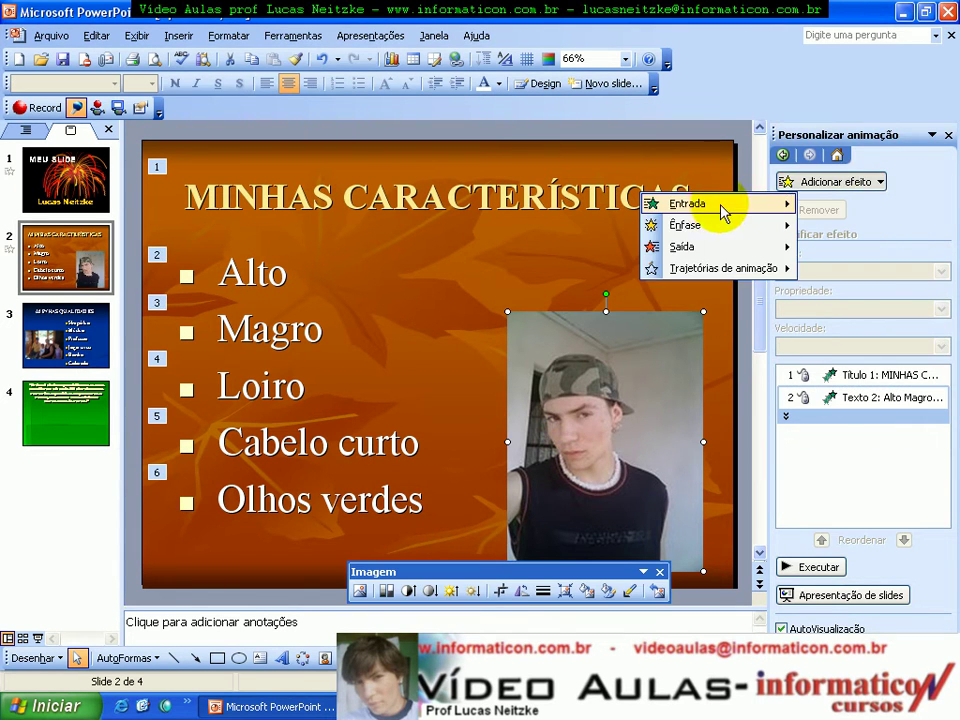
click(846, 404)
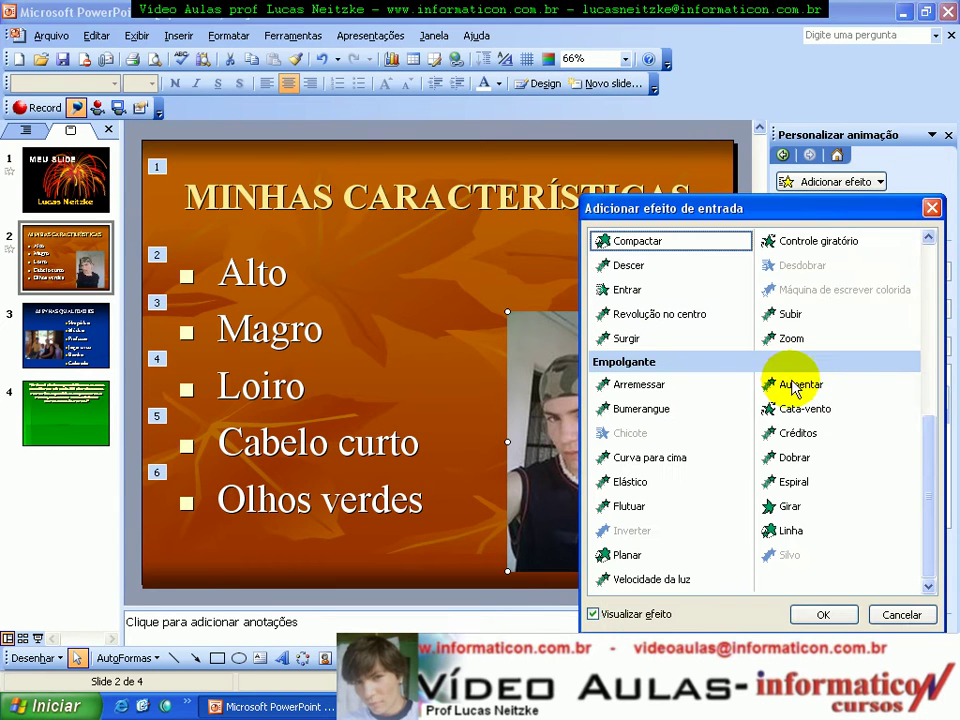
click(768, 383)
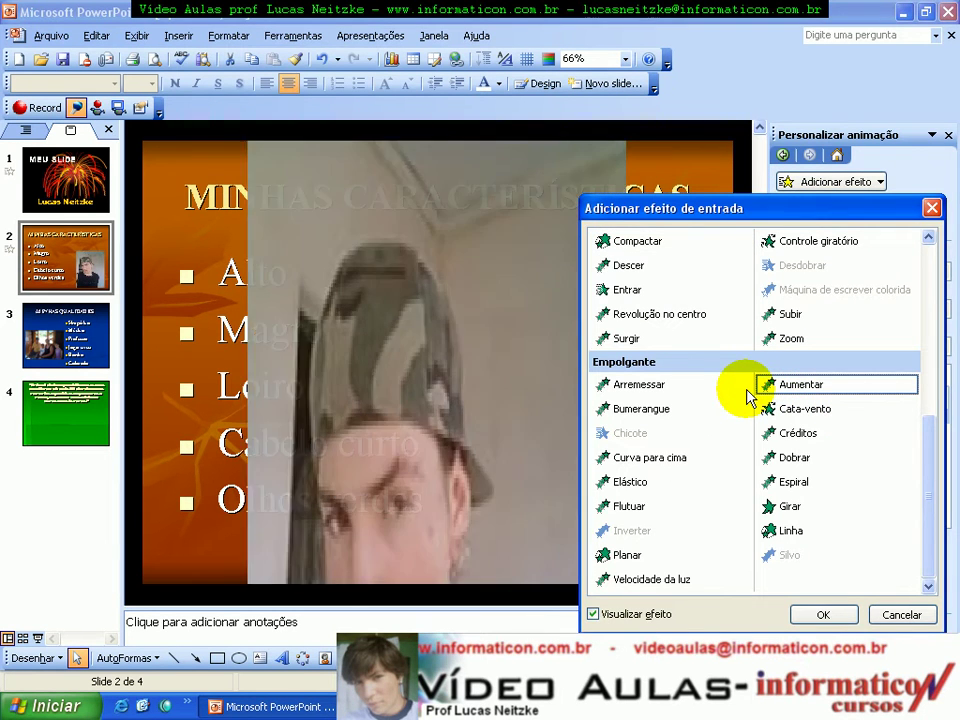
click(655, 387)
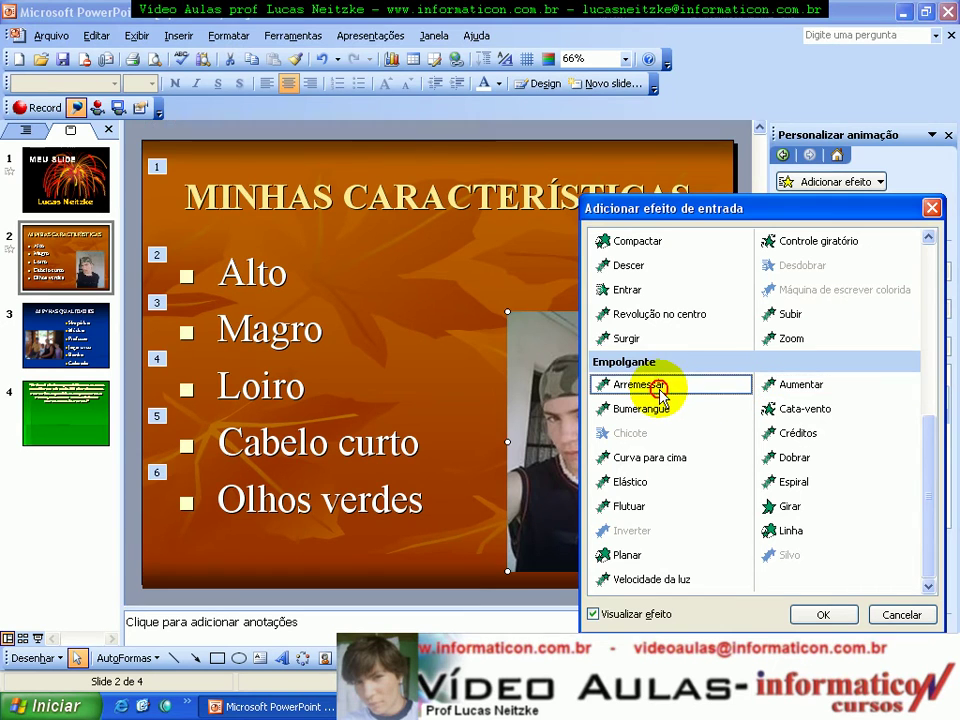
drag(737, 220, 797, 217)
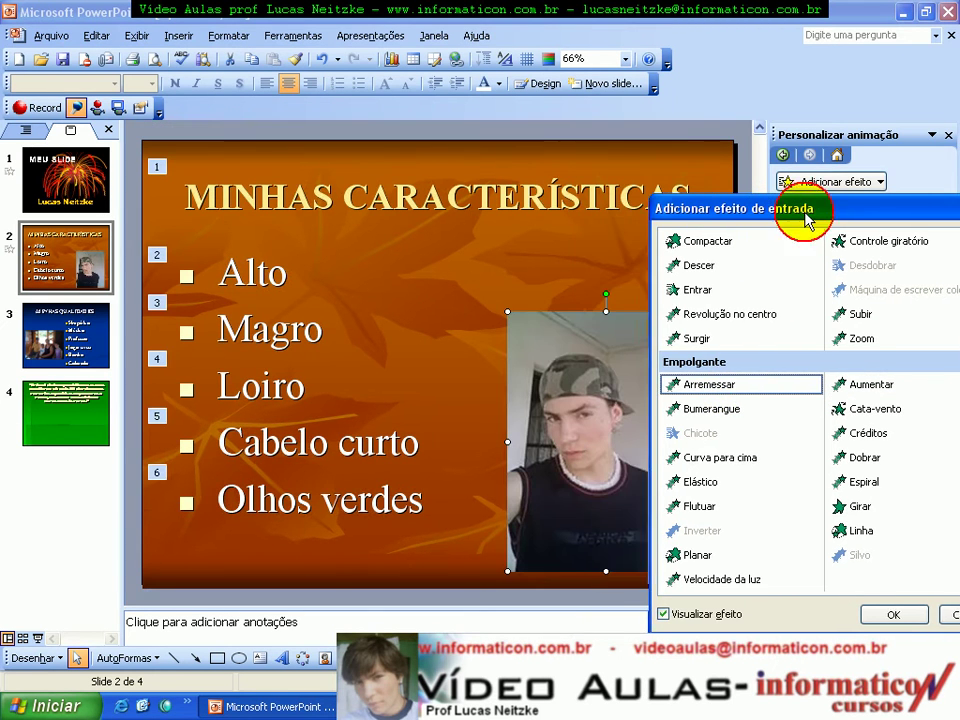
click(700, 313)
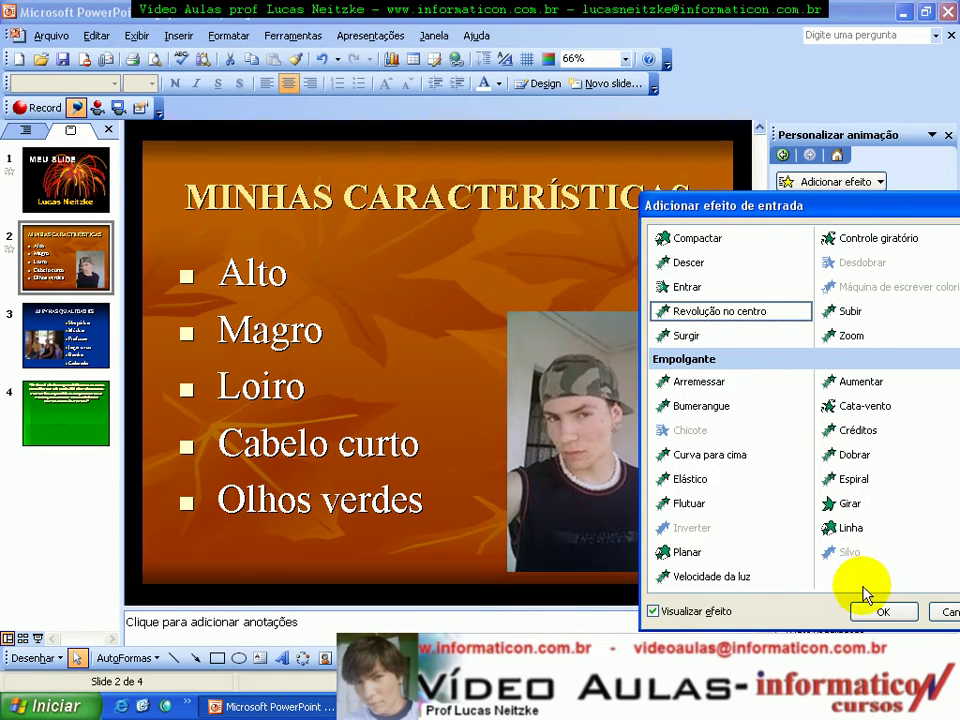
click(850, 504)
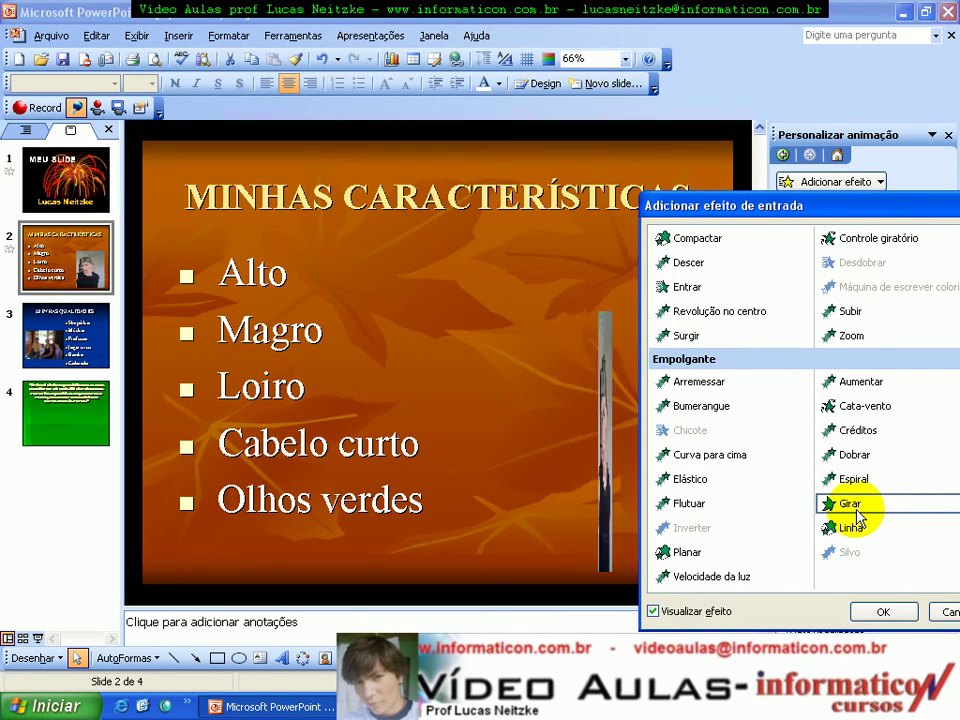
click(741, 512)
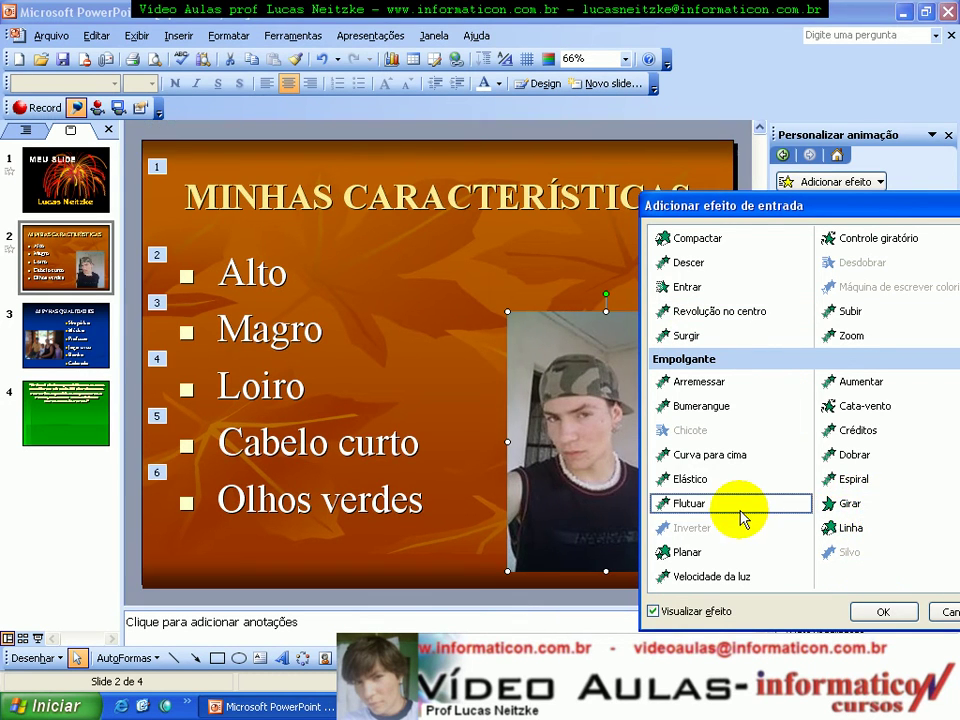
click(877, 609)
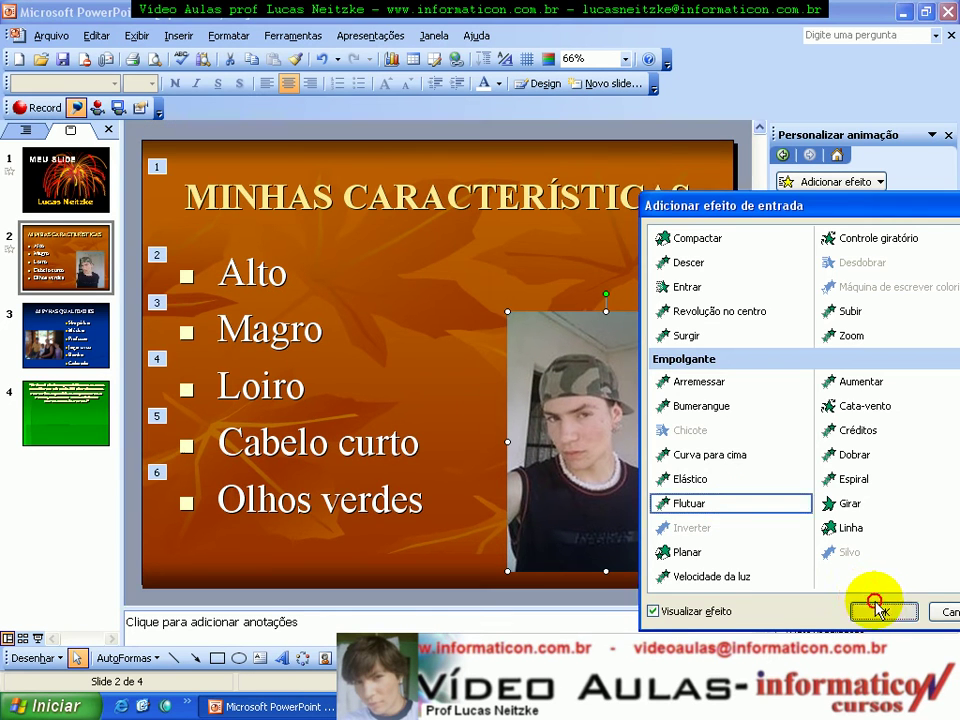
Give slide 3's MINHAS QUALIDADES title the Cata-vento entrance effect.
click(47, 343)
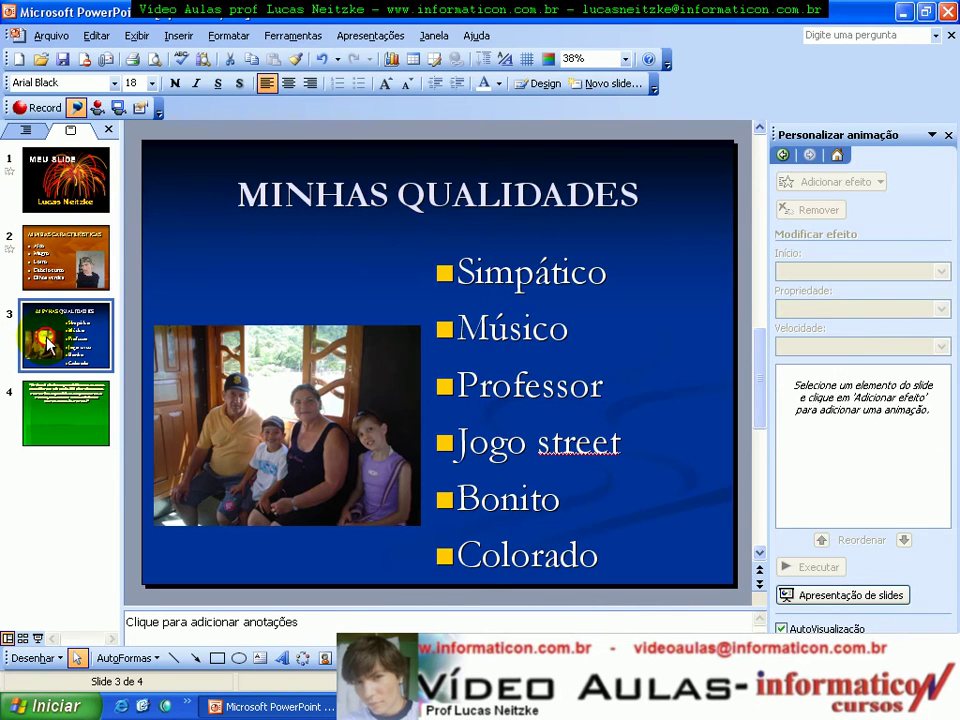
click(413, 229)
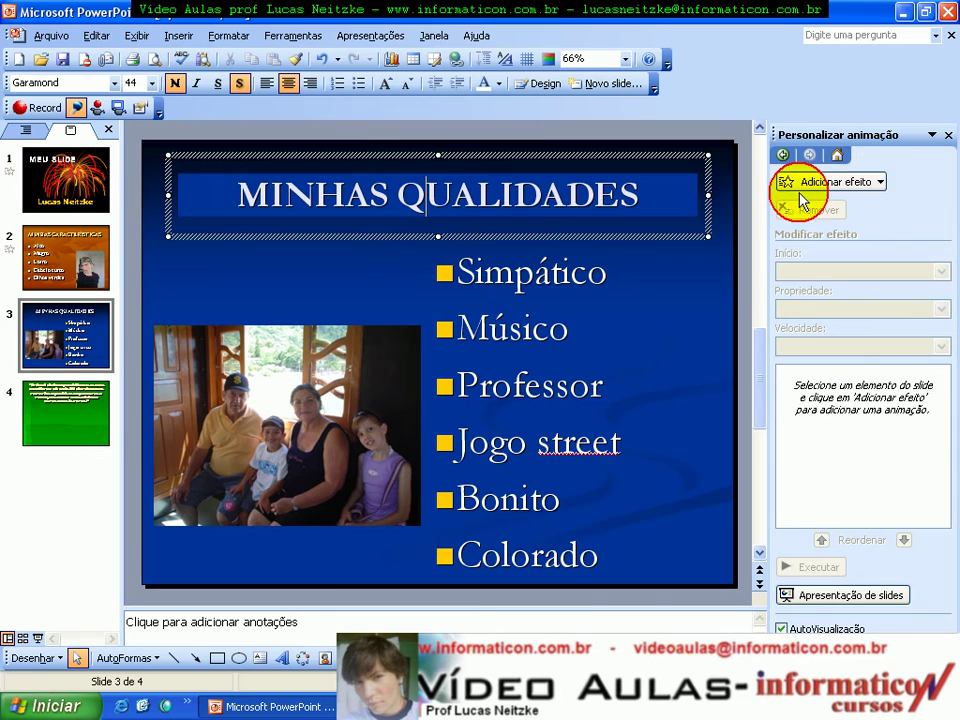
click(878, 181)
click(888, 394)
click(779, 410)
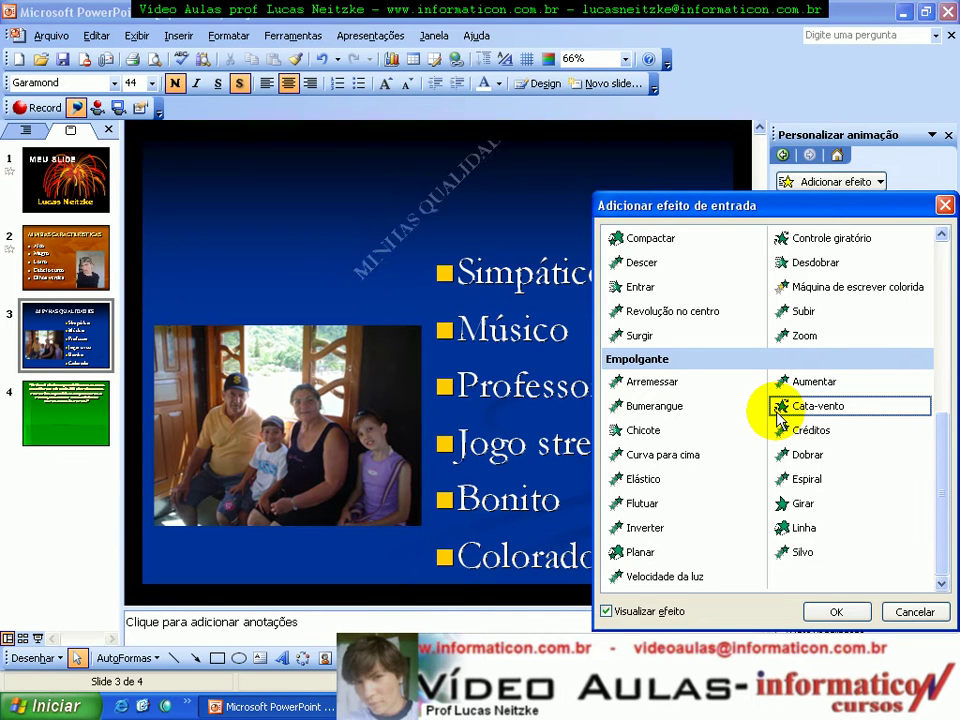
click(815, 611)
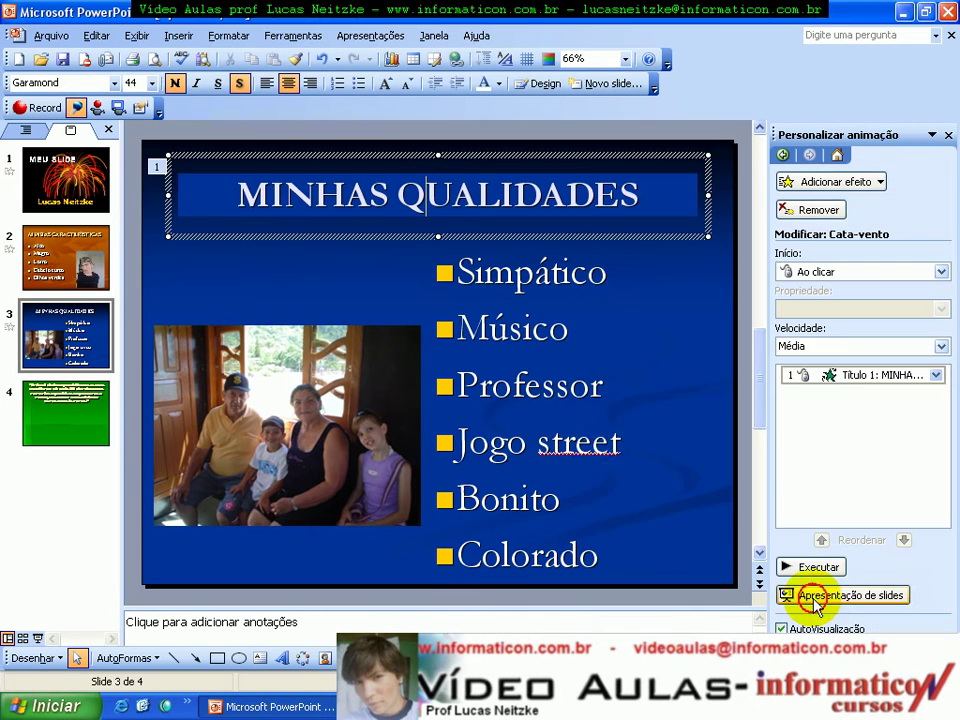
Apply the Curva para cima entrance effect to slide 3's bullet list.
click(578, 442)
click(872, 182)
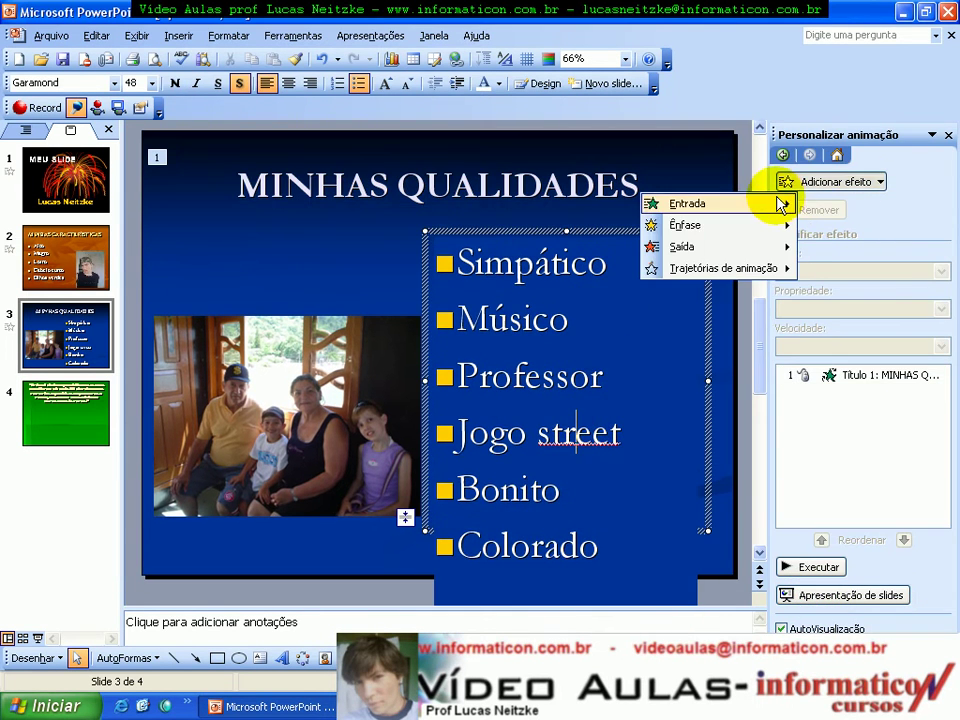
mouse_move(715, 203)
click(890, 401)
click(665, 452)
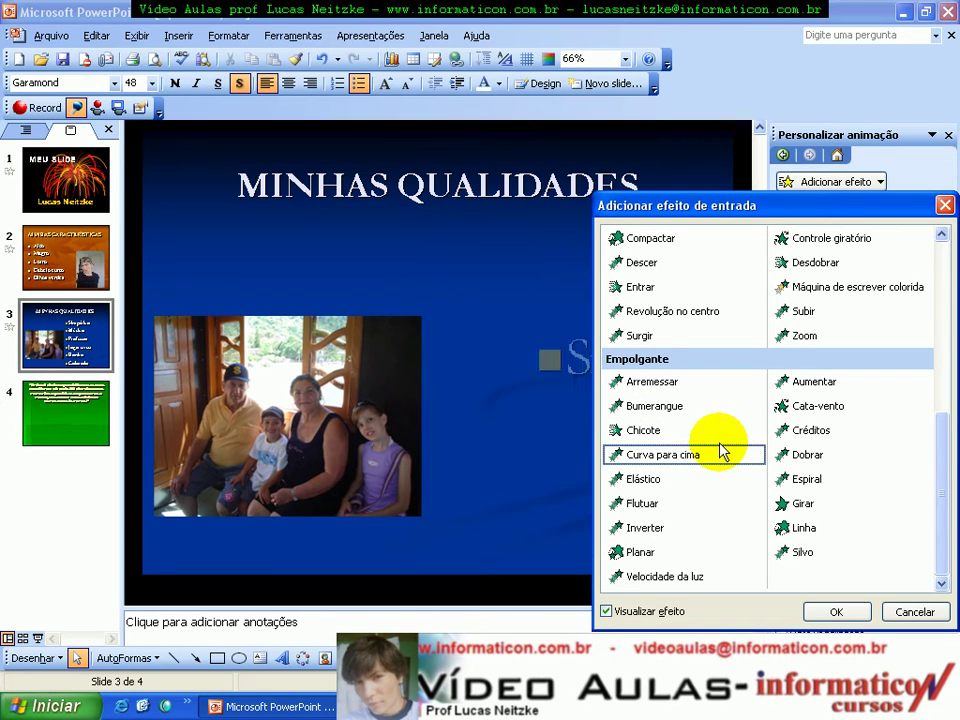
click(838, 613)
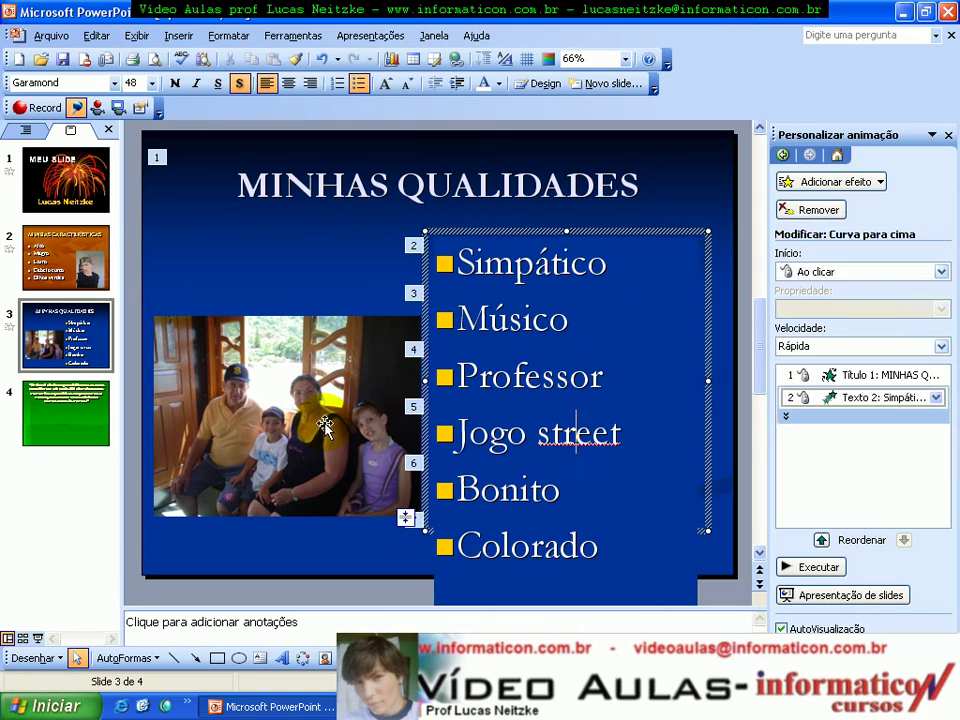
Apply the Revelar entrance effect to slide 3's family photo.
click(325, 425)
click(880, 183)
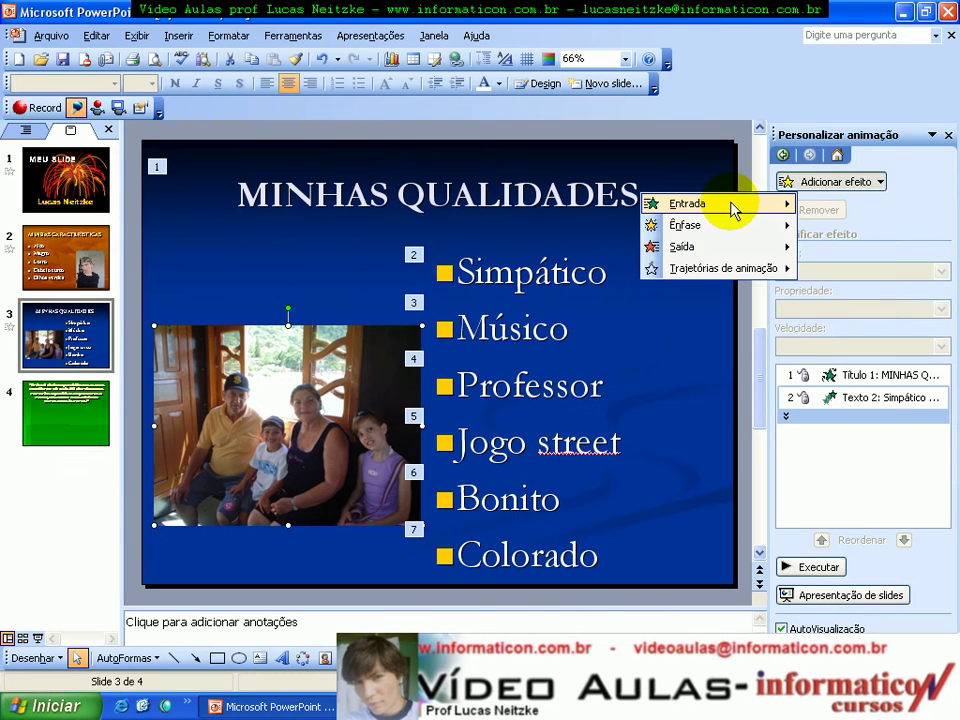
mouse_move(688, 203)
click(805, 400)
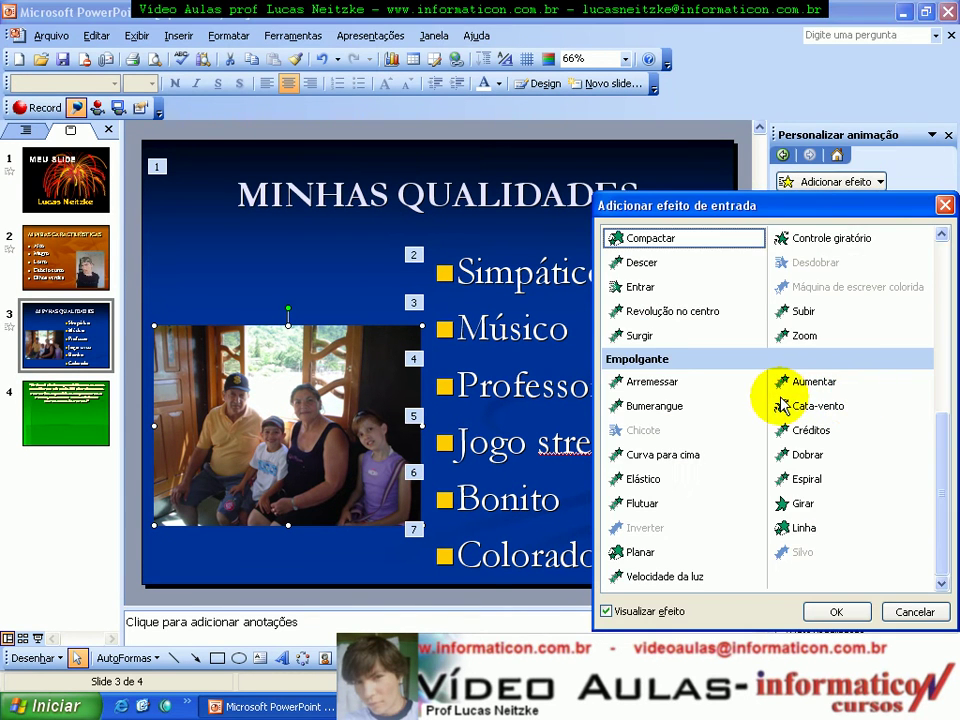
scroll(782, 400, up, 3)
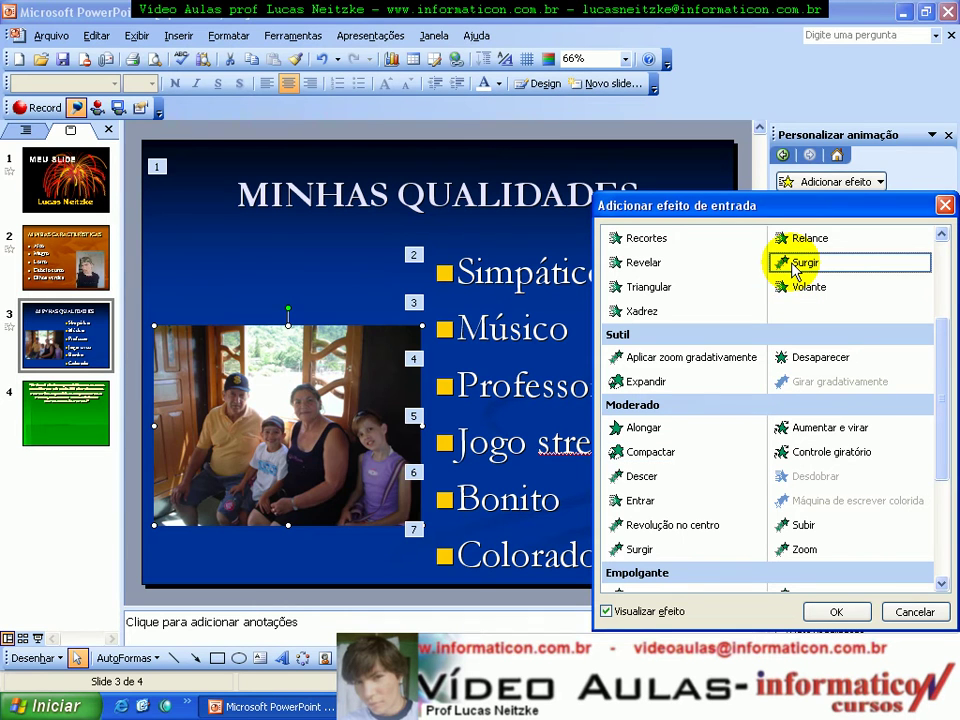
click(645, 263)
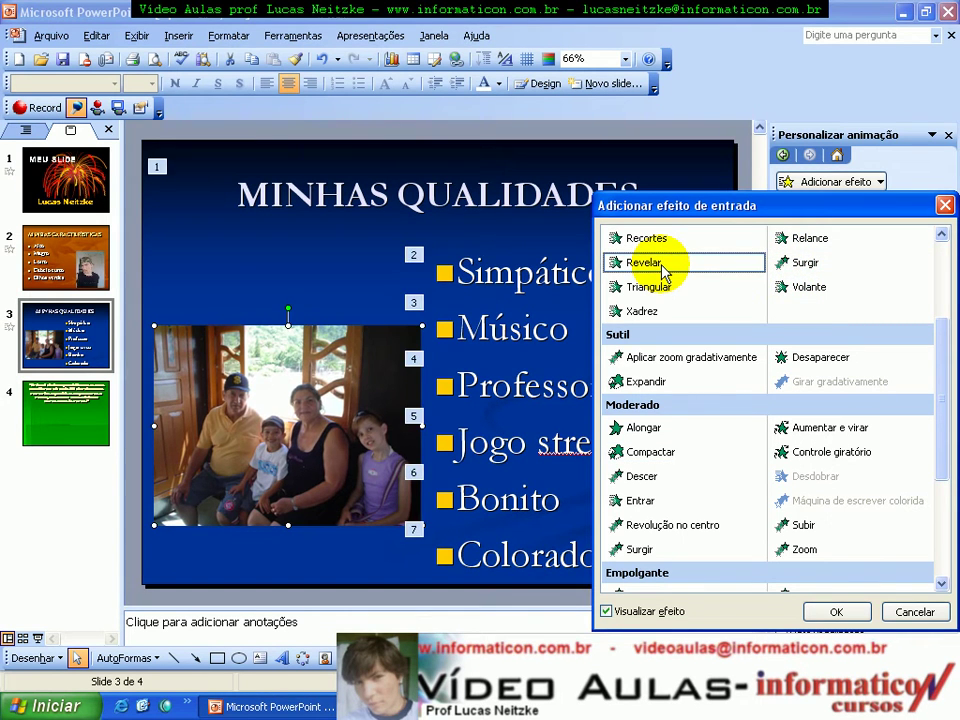
click(832, 612)
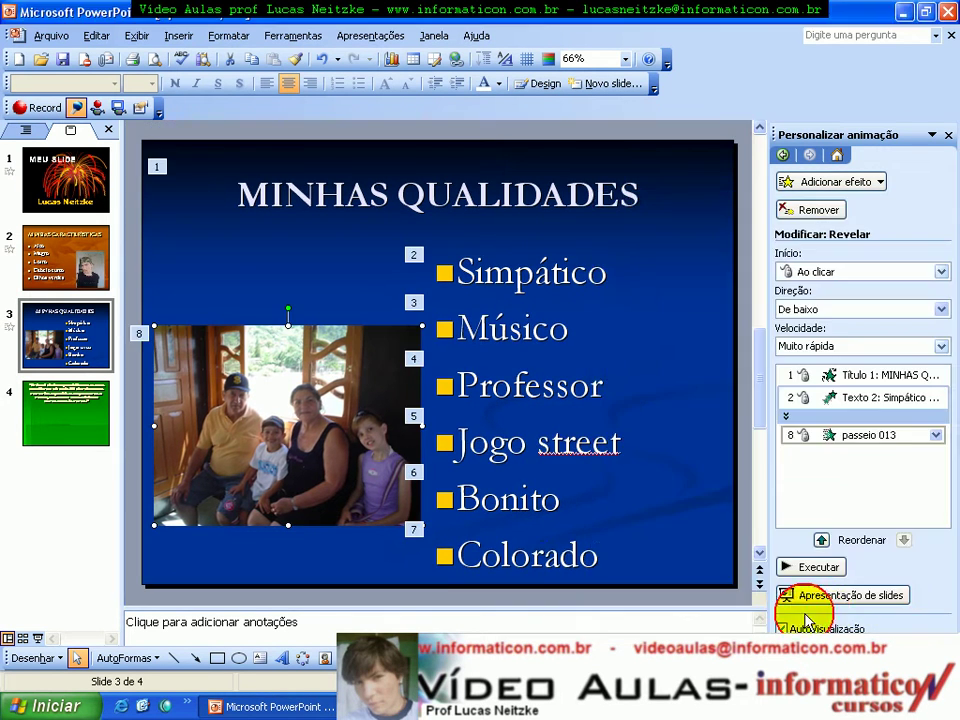
Insert the passeio 016 photo on slide 4, shrink it and place it on the right.
click(88, 424)
click(446, 250)
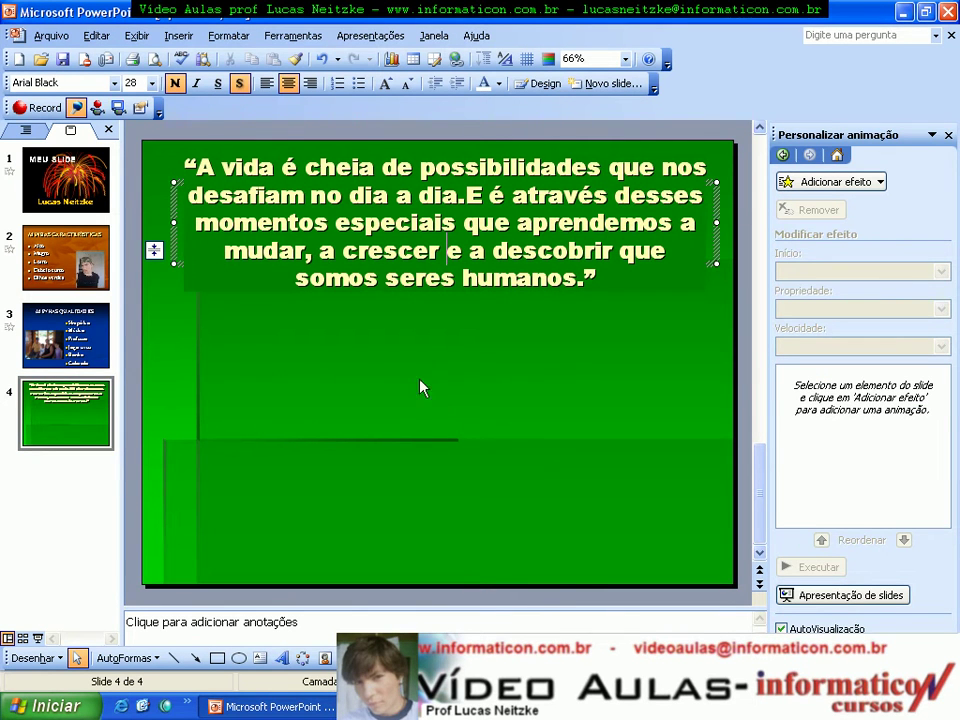
click(183, 393)
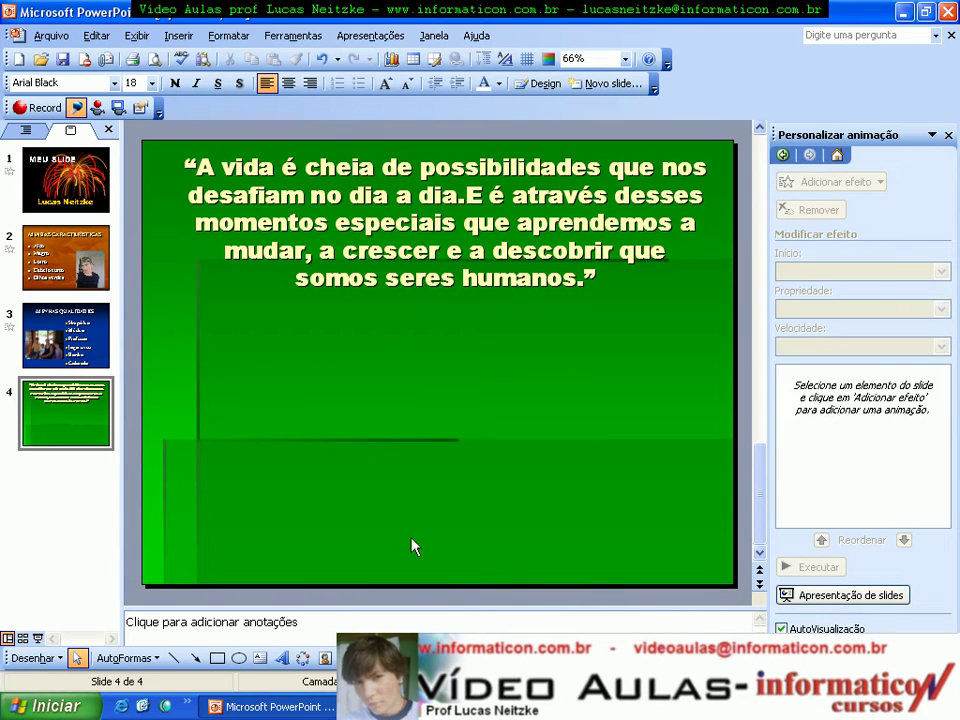
click(349, 655)
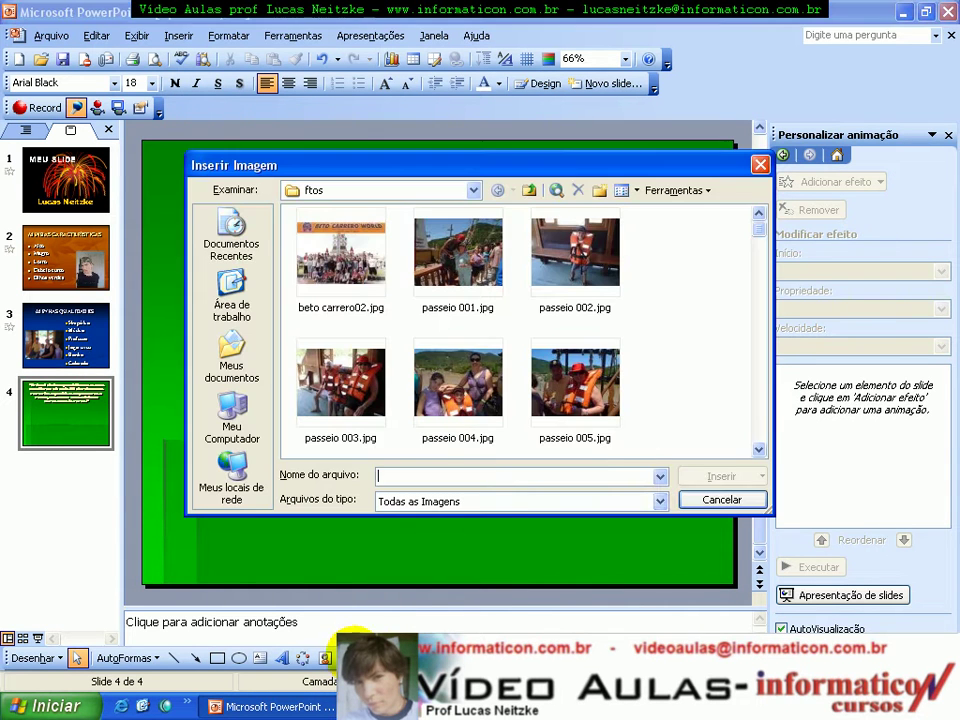
drag(760, 214, 762, 262)
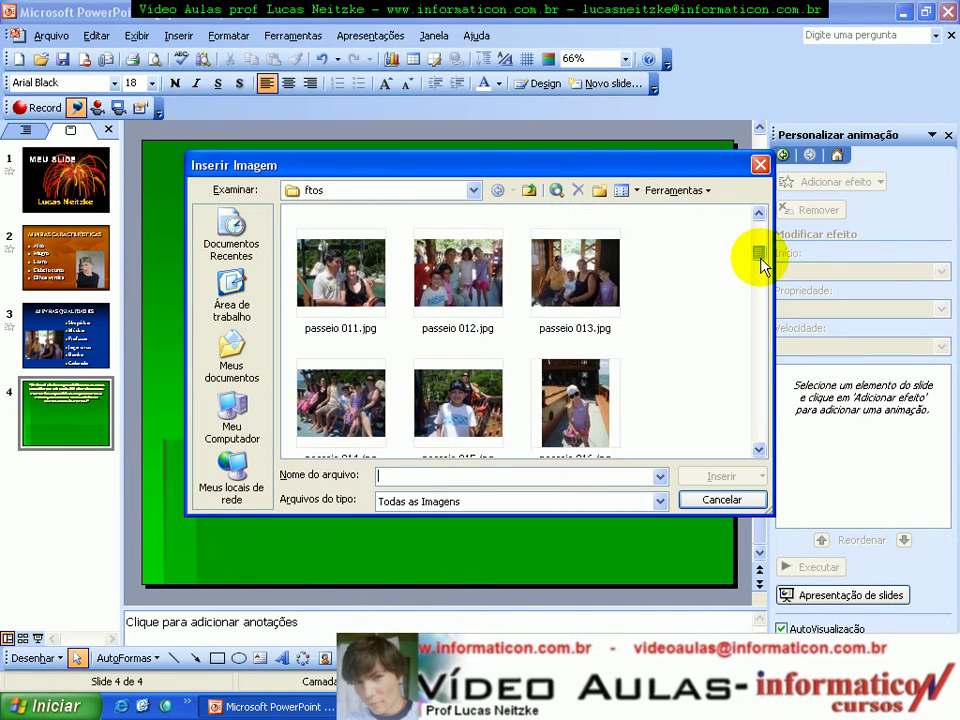
mouse_move(760, 262)
mouse_down()
mouse_move(762, 278)
mouse_move(760, 268)
mouse_up()
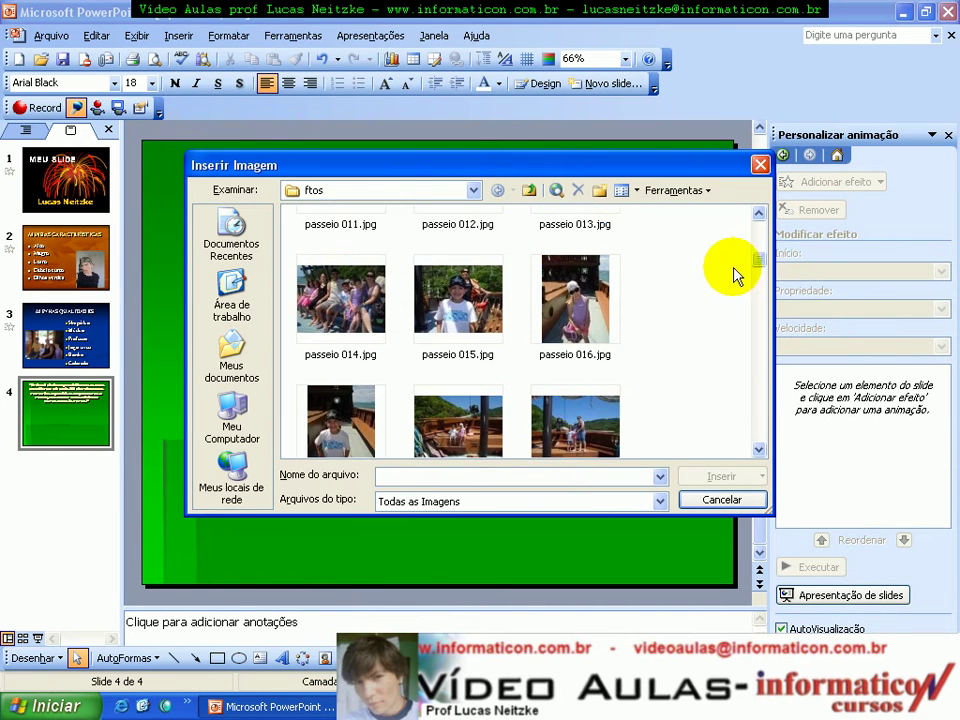
double_click(580, 322)
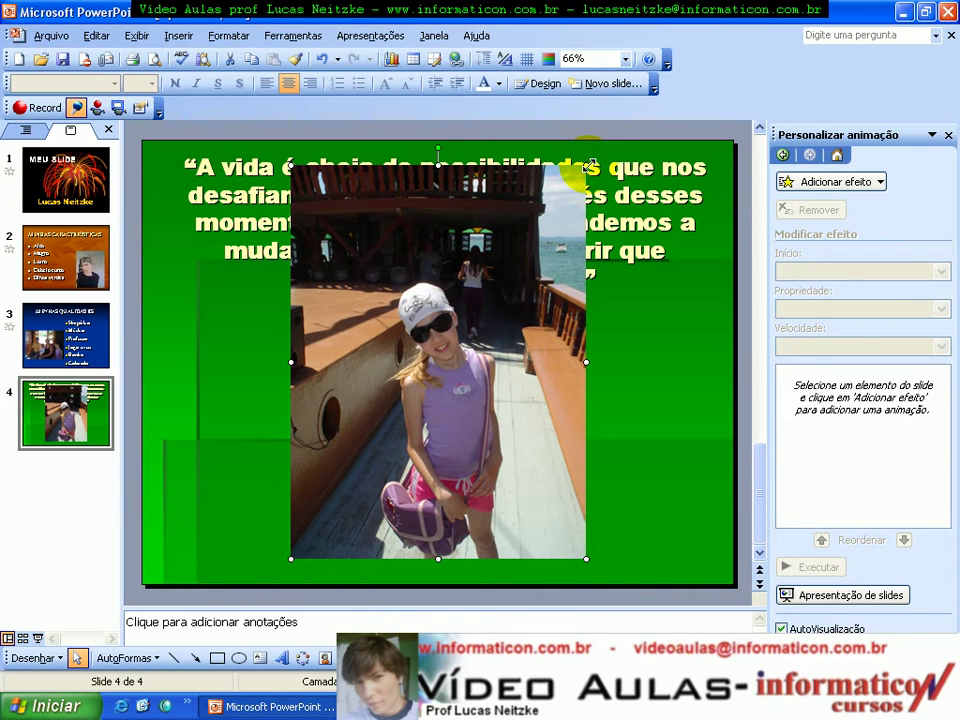
drag(586, 166, 483, 301)
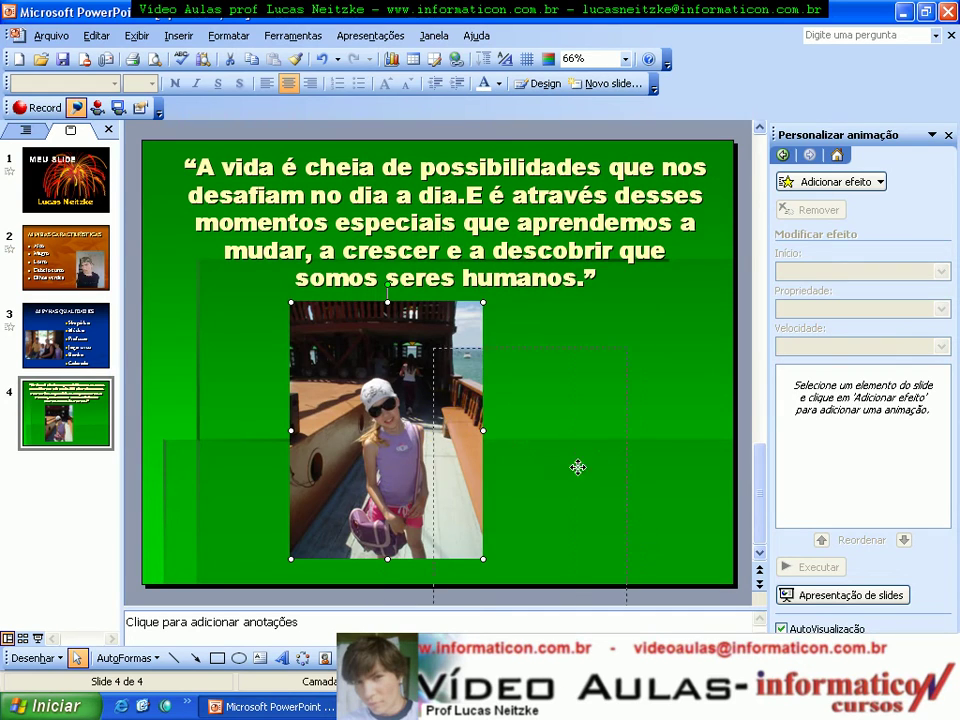
mouse_move(610, 429)
mouse_down()
mouse_move(598, 430)
mouse_move(638, 430)
mouse_up()
click(428, 570)
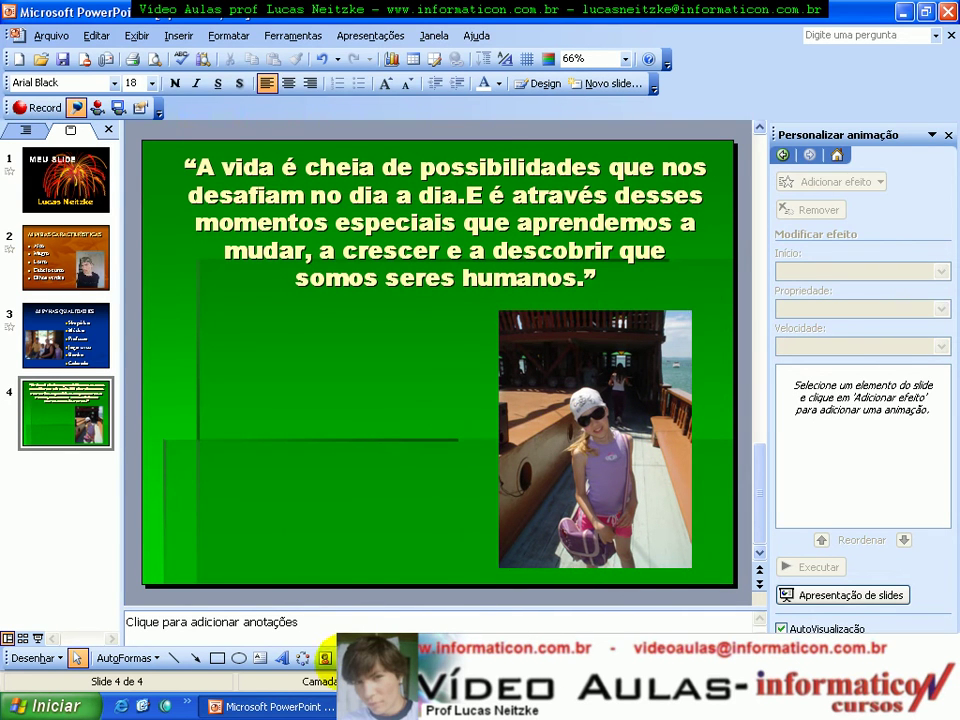
Insert passeio 002.jpg, shrink it and place it at the lower left.
click(325, 658)
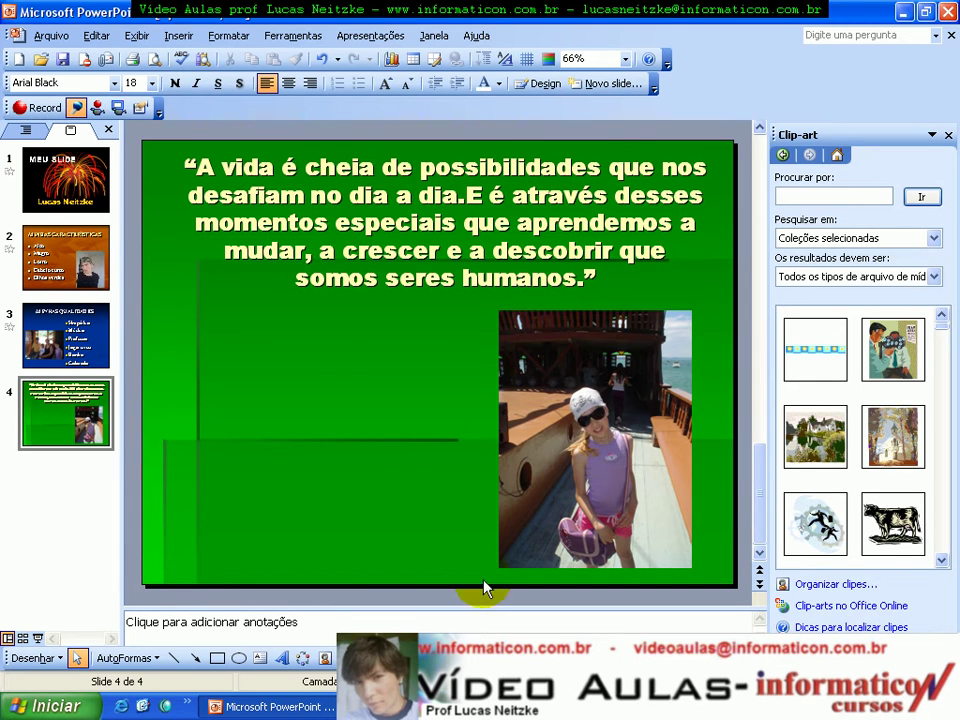
click(346, 658)
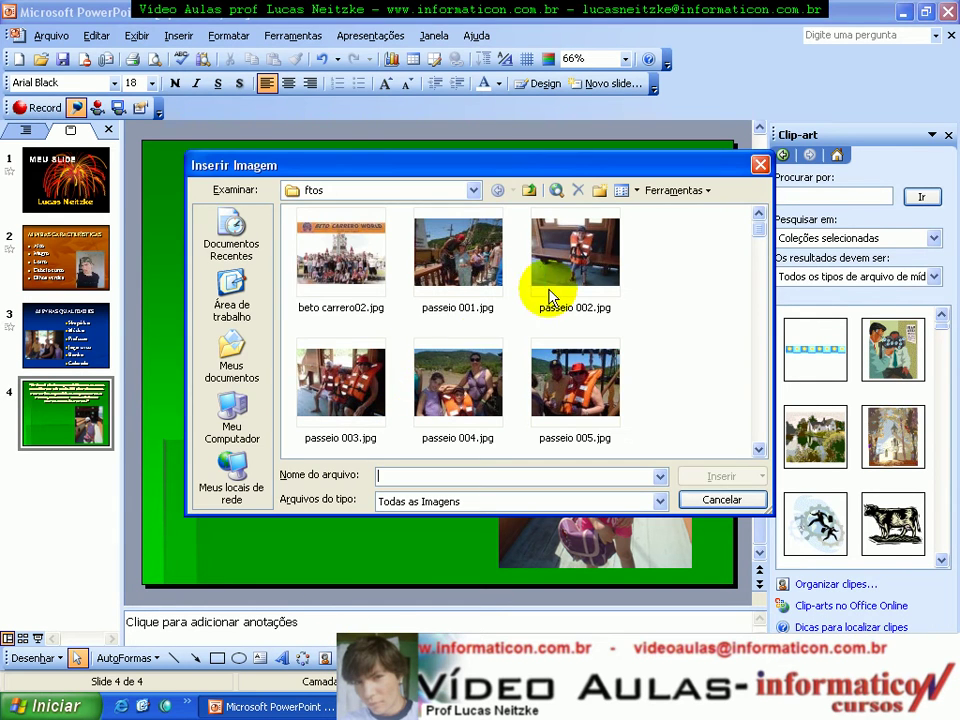
double_click(575, 255)
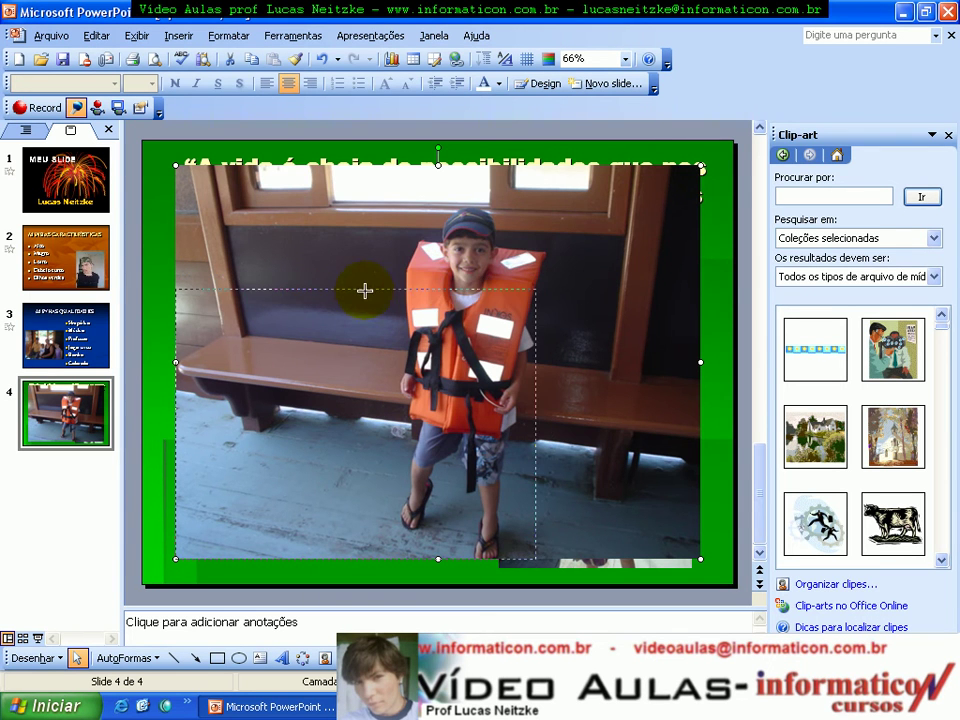
drag(364, 290, 257, 364)
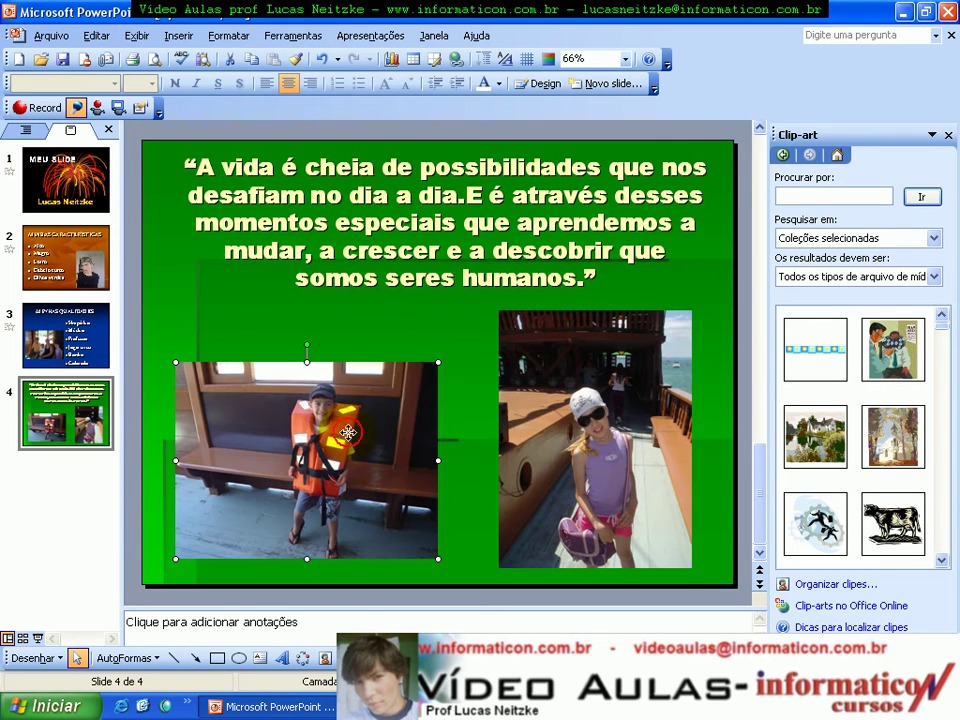
mouse_move(368, 428)
mouse_down()
mouse_move(449, 425)
mouse_move(441, 416)
mouse_up()
click(475, 417)
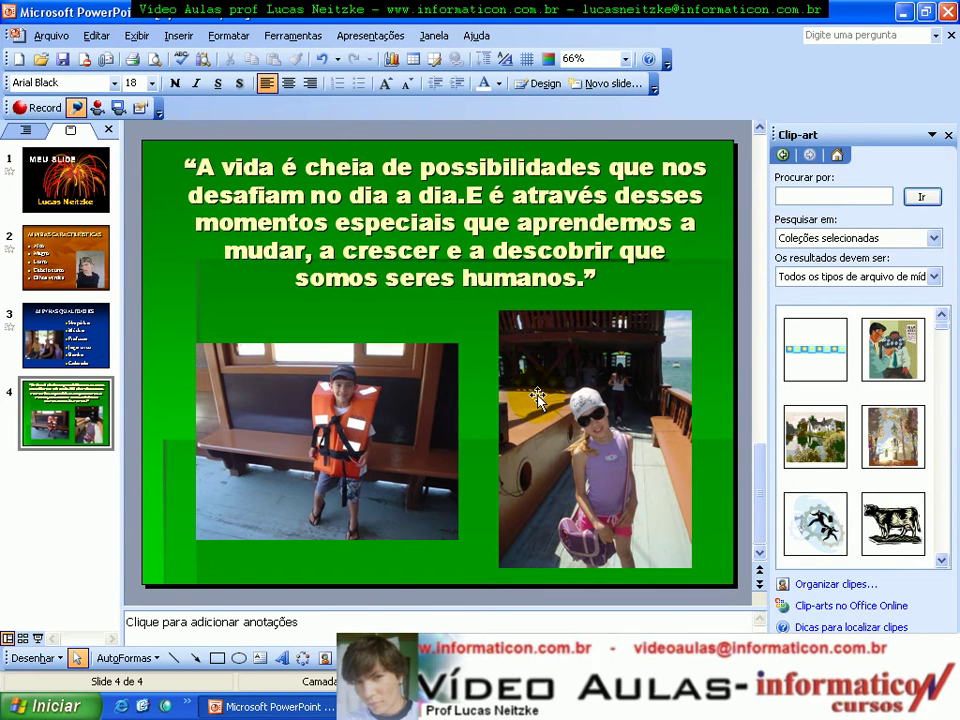
click(511, 220)
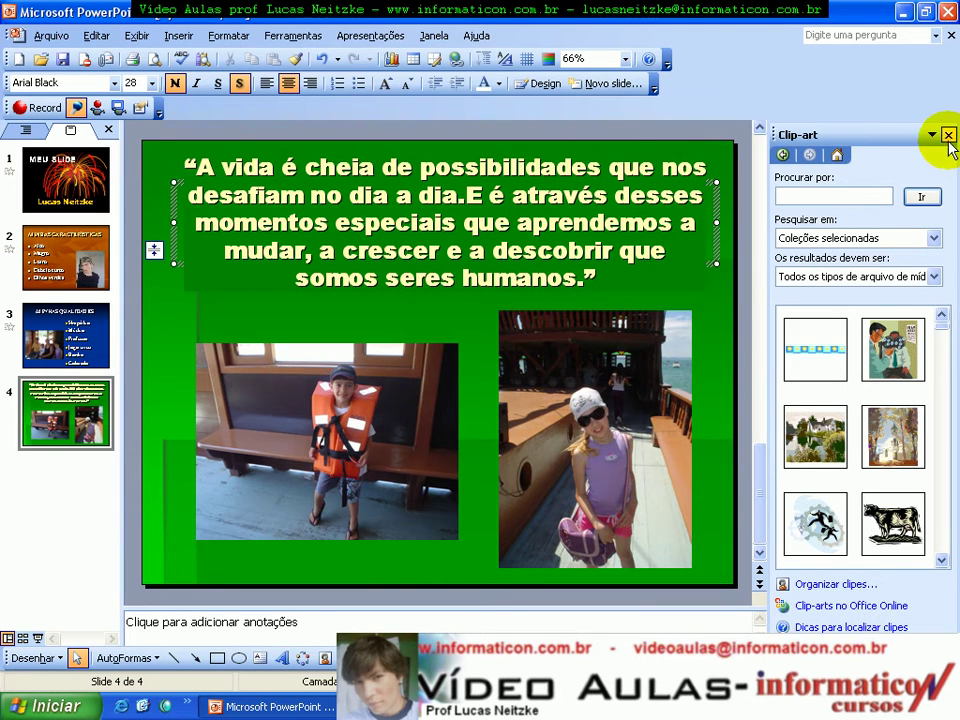
Give slide 4's quote title the Aplicar zoom gradativamente entrance effect.
click(948, 135)
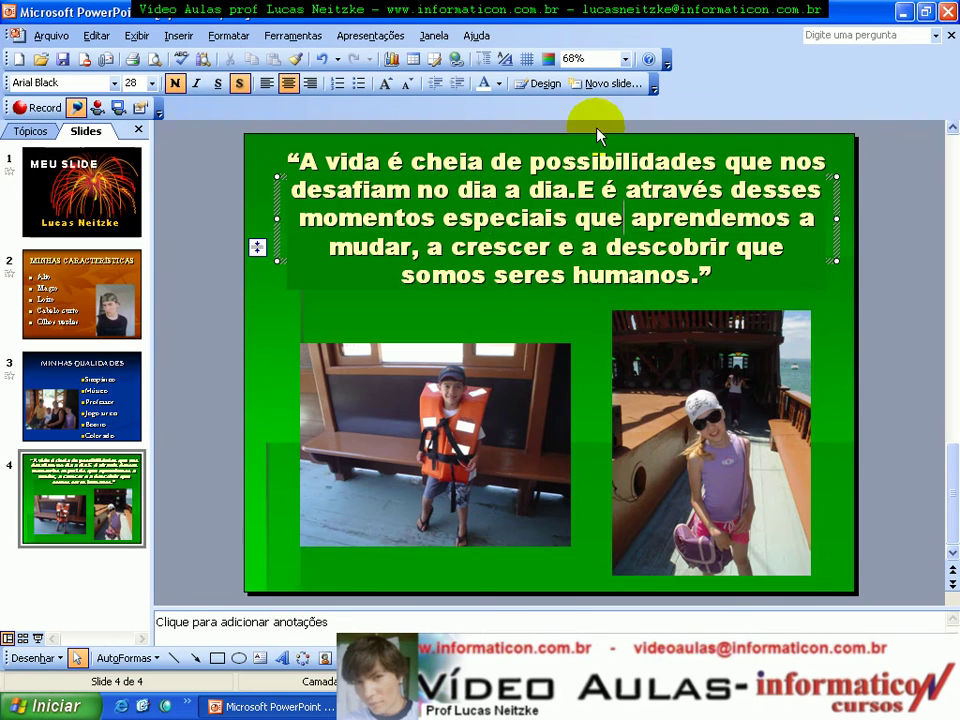
click(350, 36)
click(372, 122)
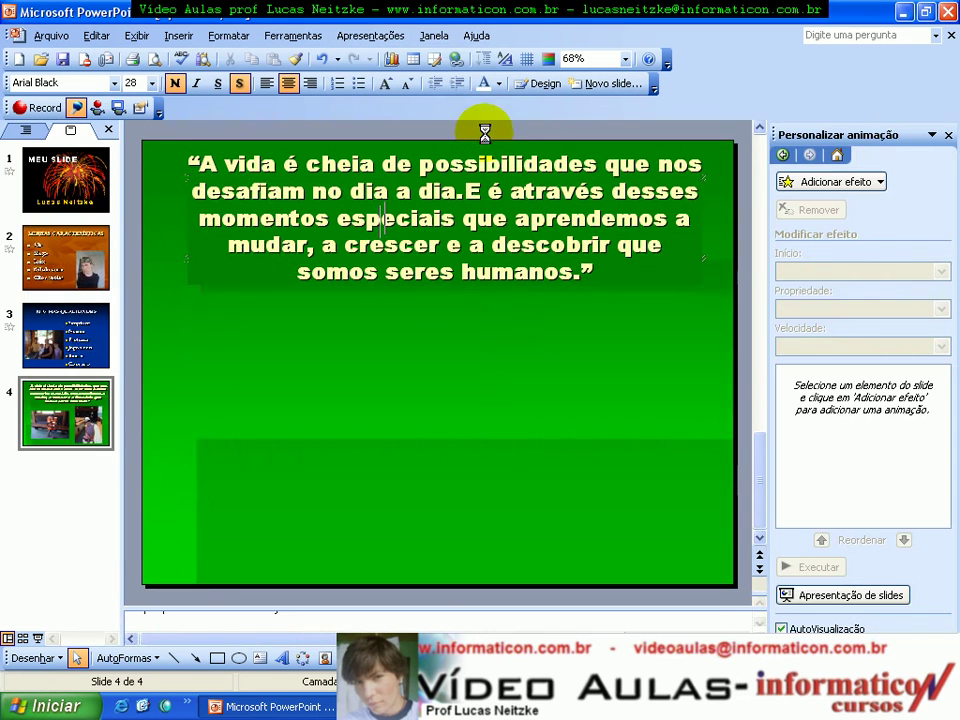
click(853, 180)
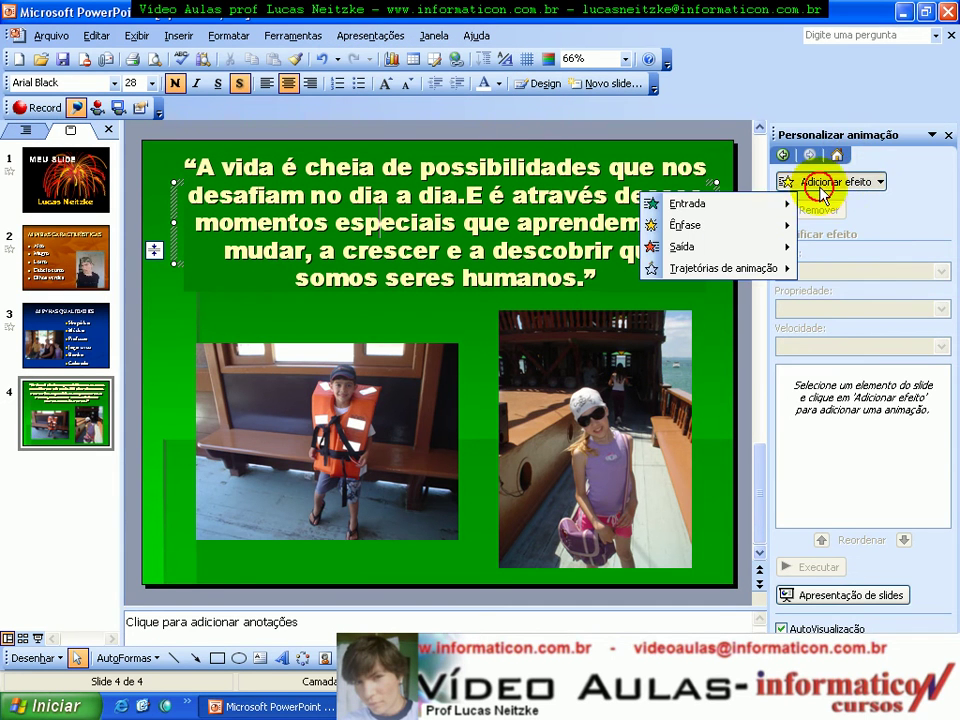
mouse_move(700, 203)
click(857, 404)
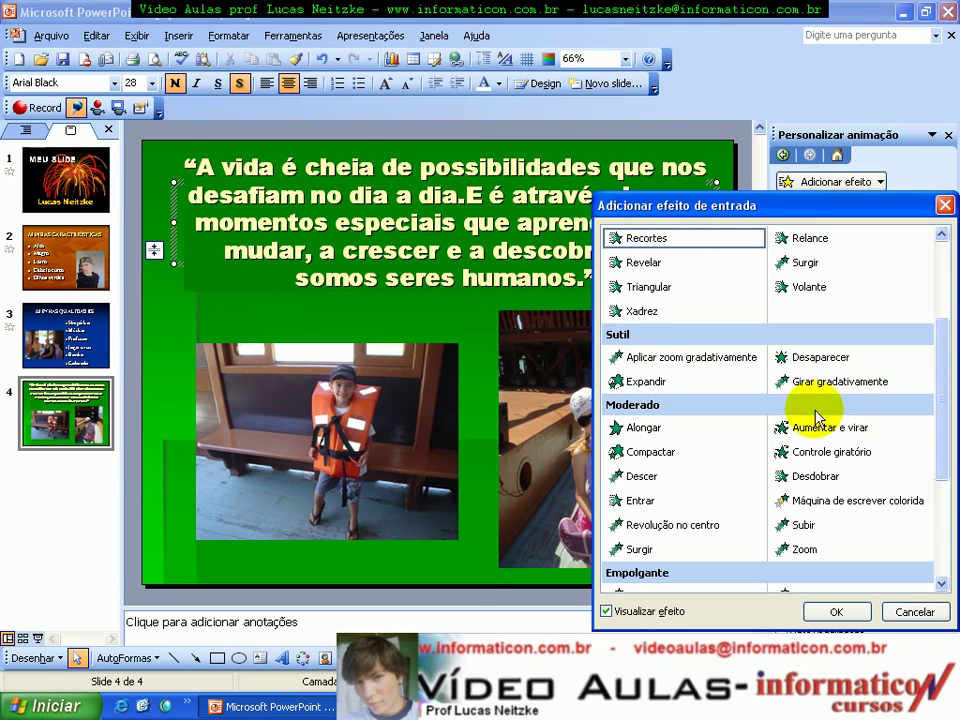
click(658, 362)
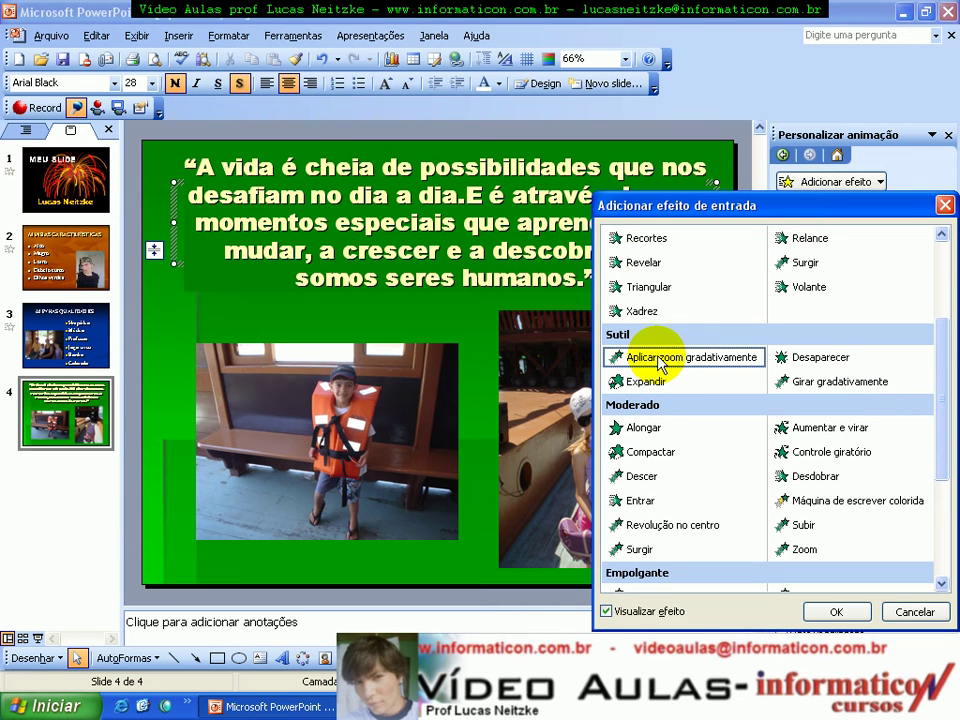
click(822, 614)
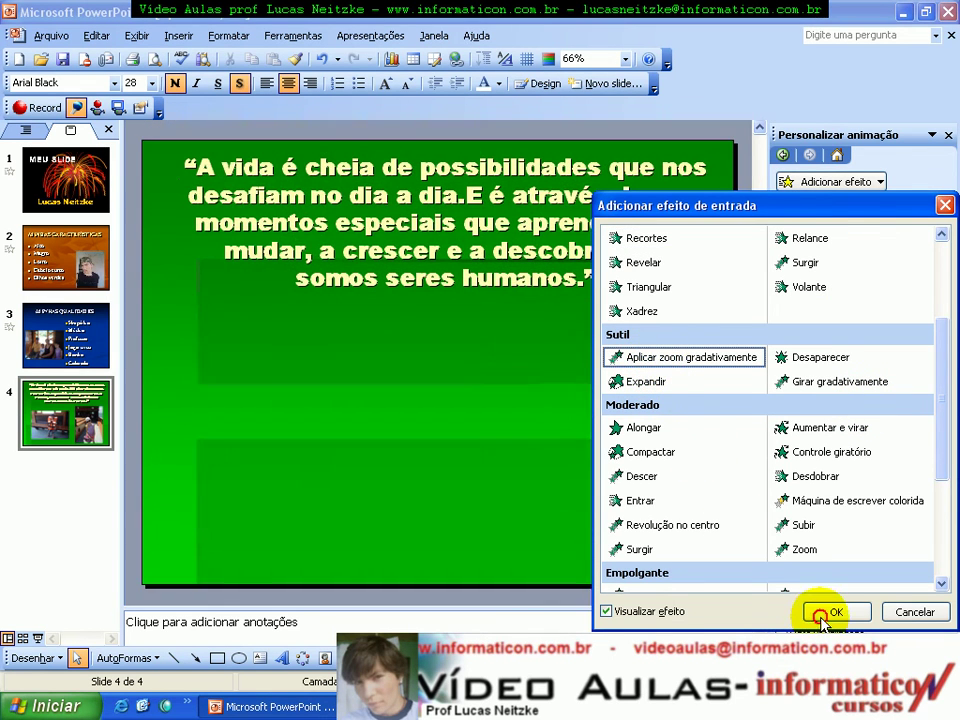
Apply the Compactar entrance effect to the girl's photo on the right.
click(664, 471)
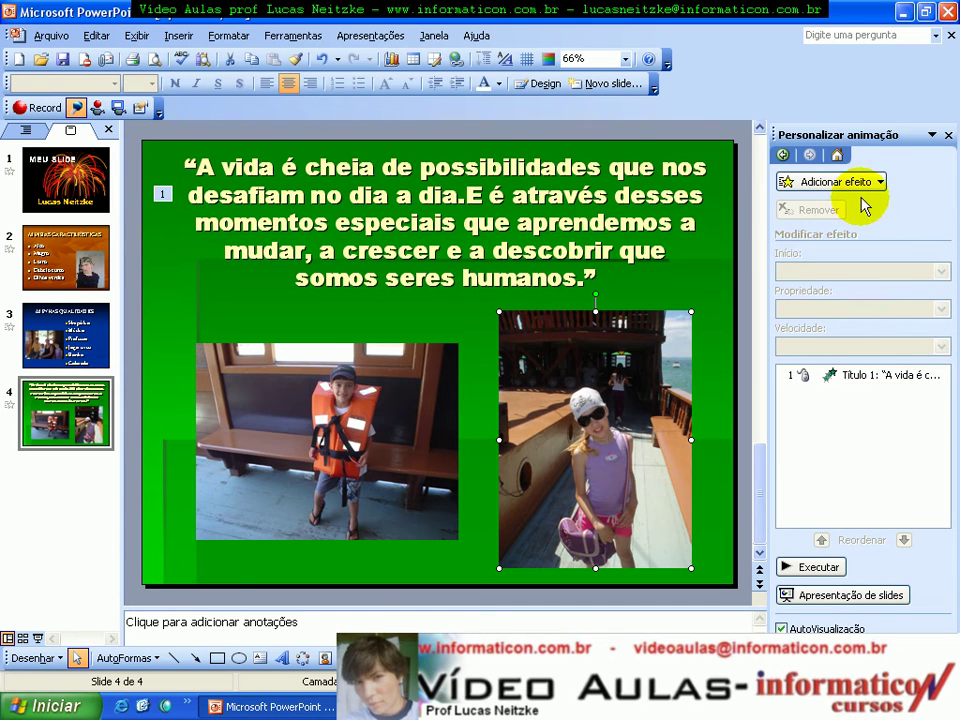
click(815, 182)
click(604, 404)
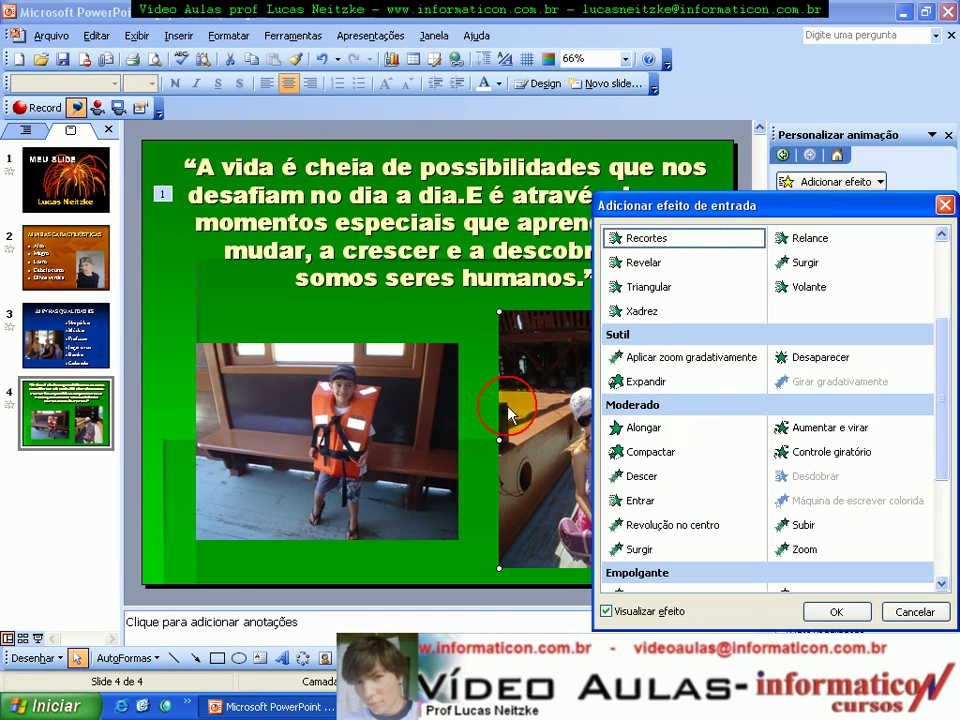
click(648, 452)
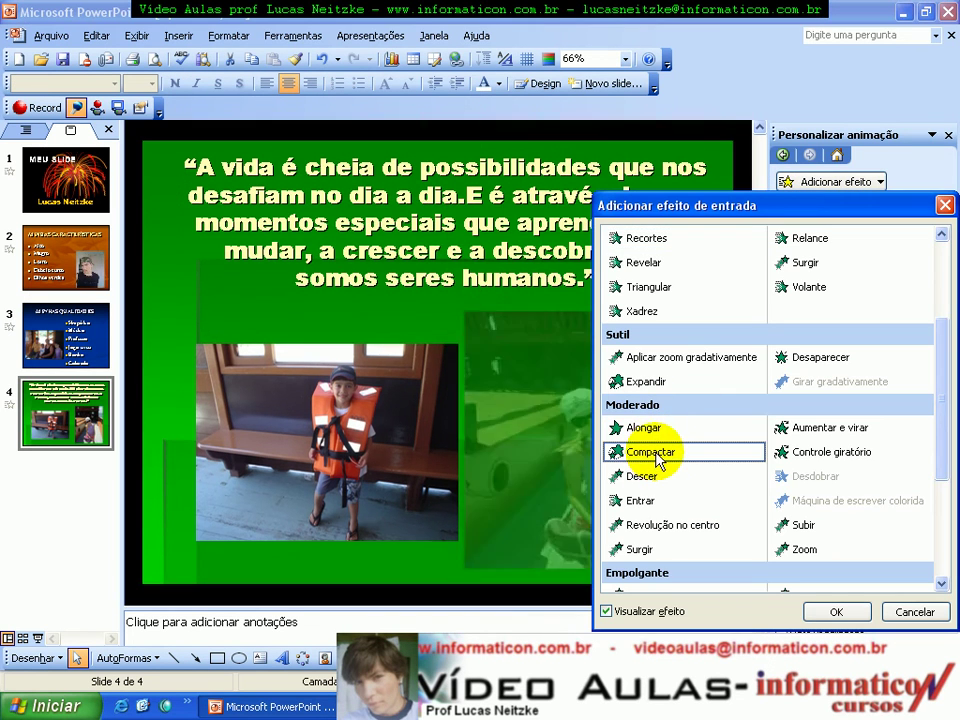
click(836, 612)
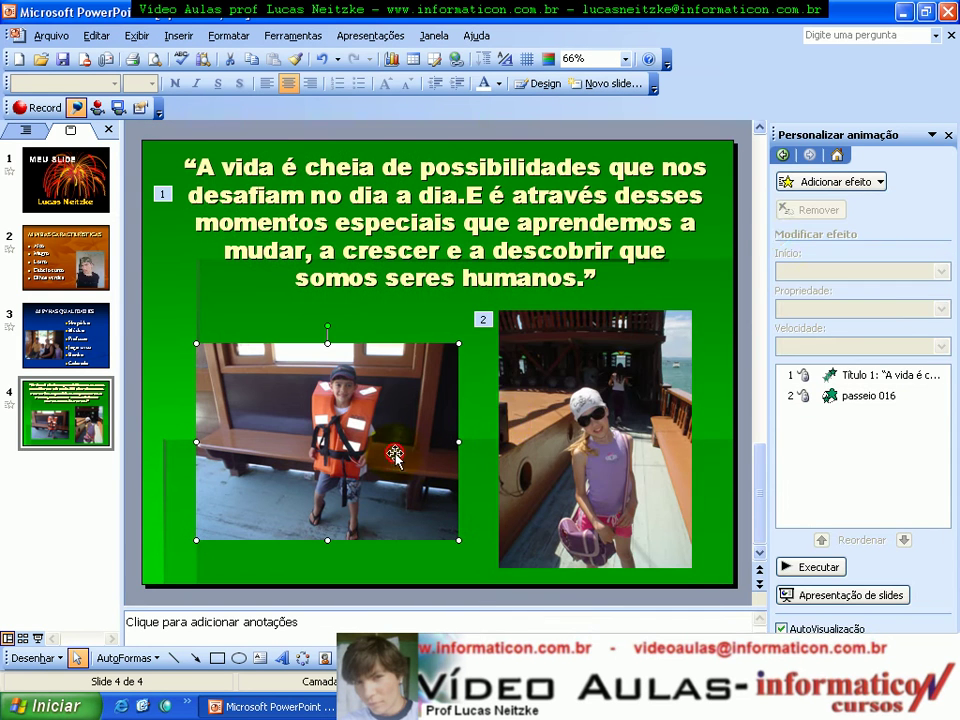
Apply the Alongar entrance effect to the boy's photo on the left.
click(786, 181)
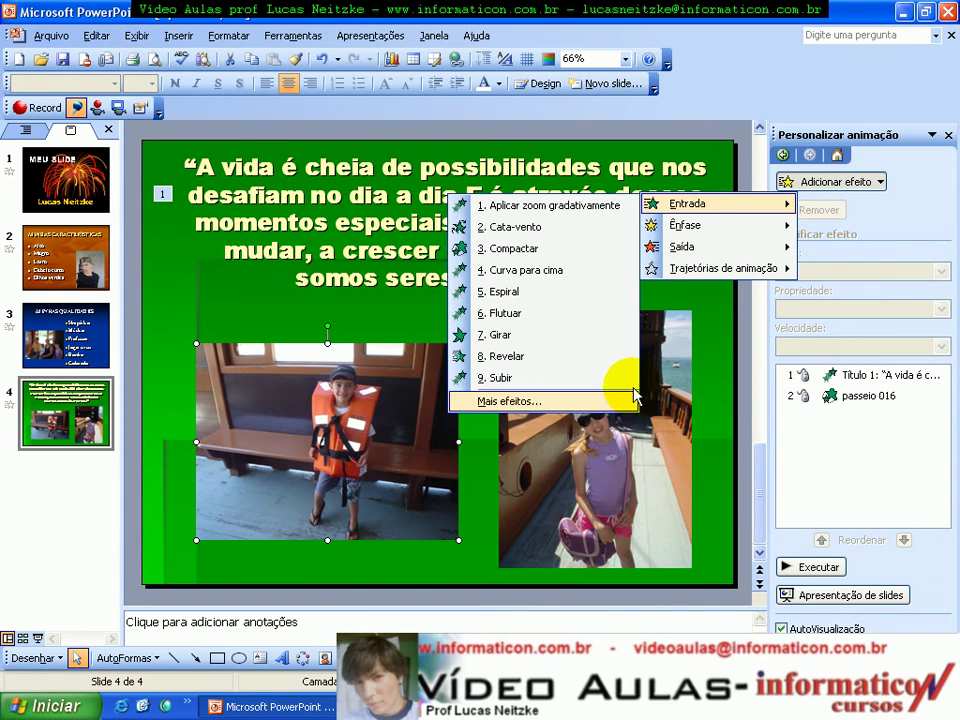
click(612, 400)
click(658, 436)
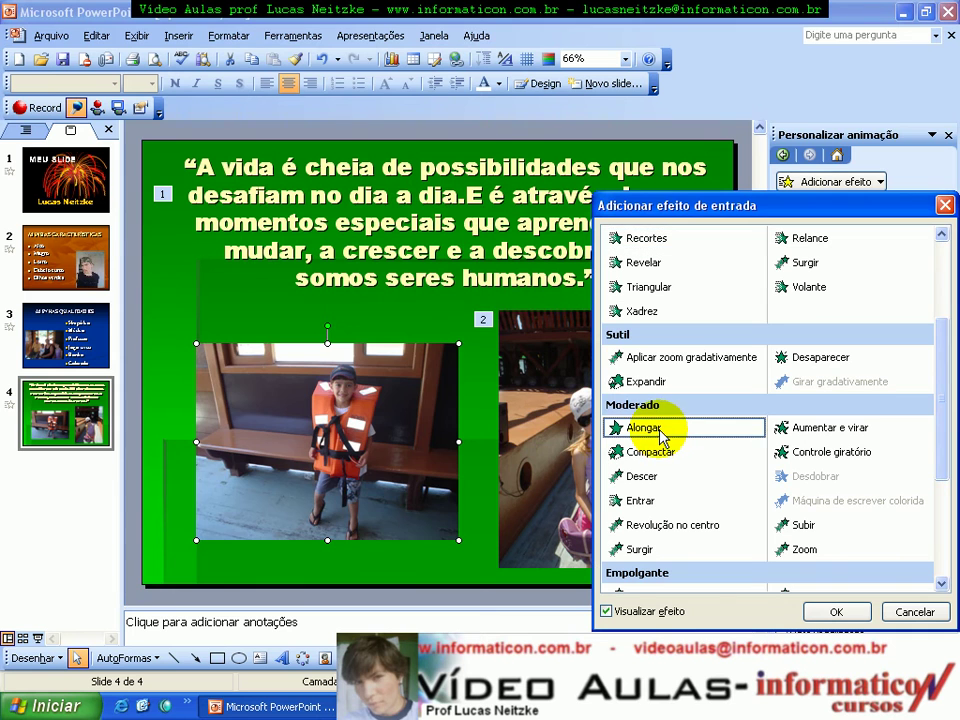
click(845, 610)
click(510, 255)
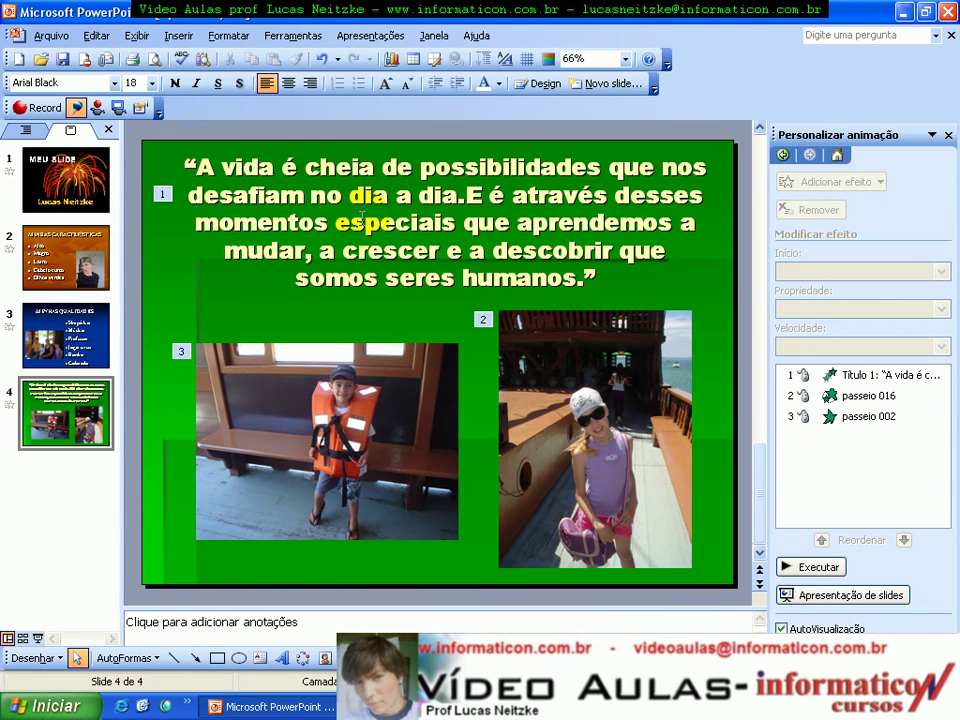
Run the slide show from slide 1 with F5 and advance through every slide.
key(F5)
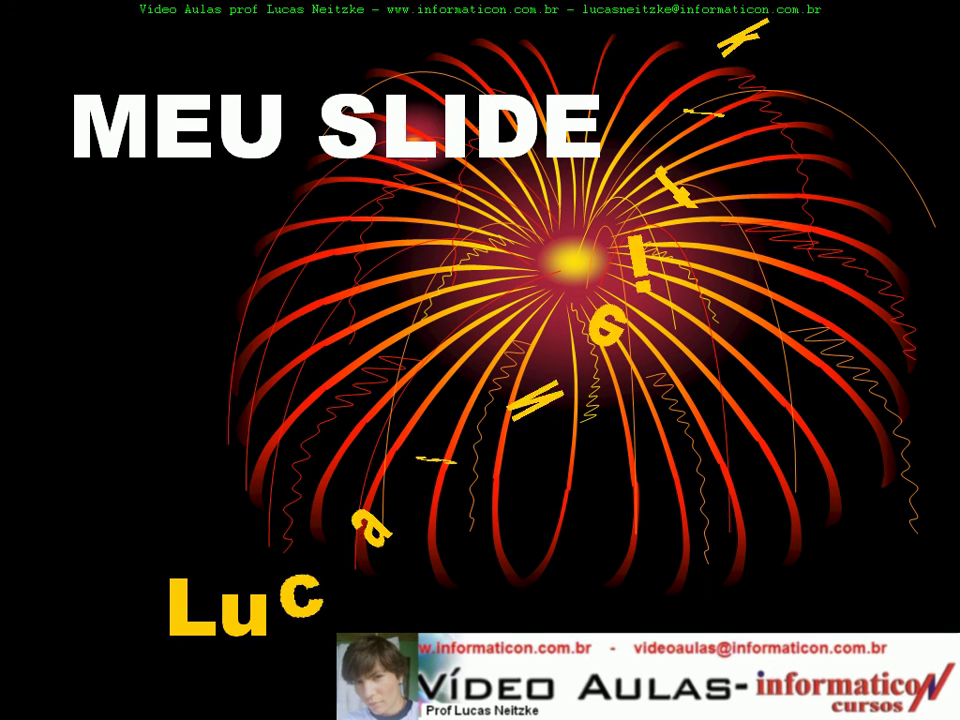
key(space)
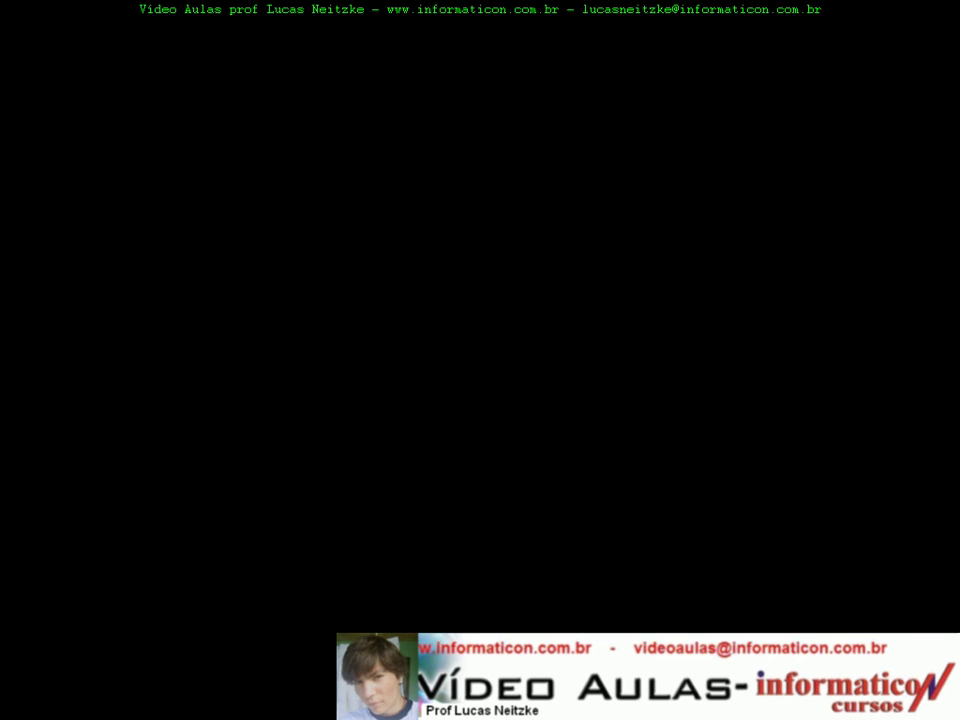
Exit the finished slide show and return to slide 1 in the editor.
click(516, 279)
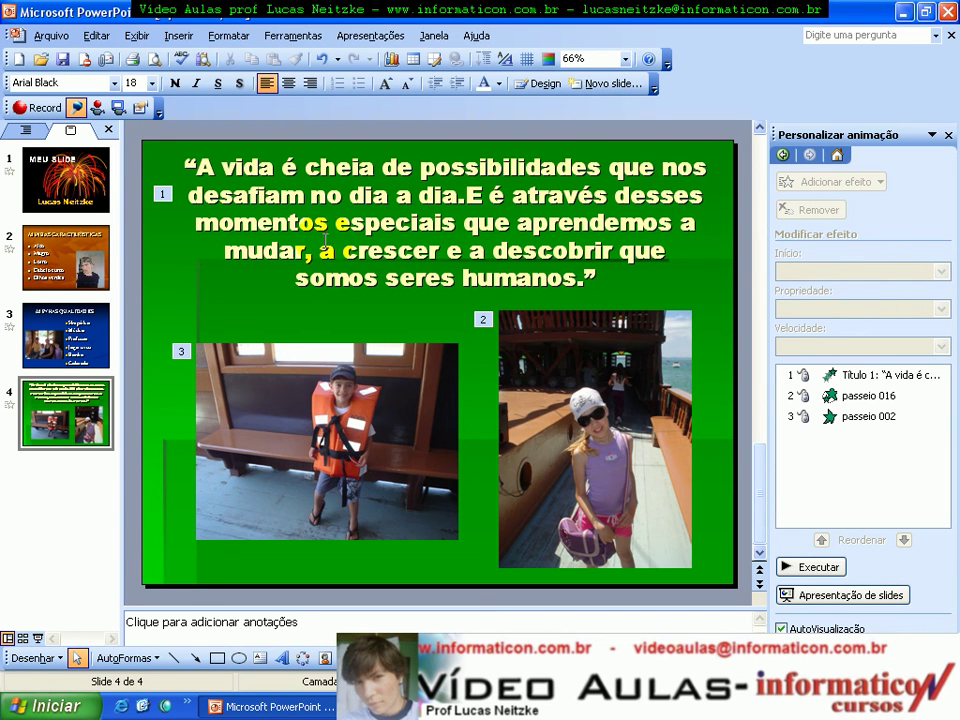
click(58, 165)
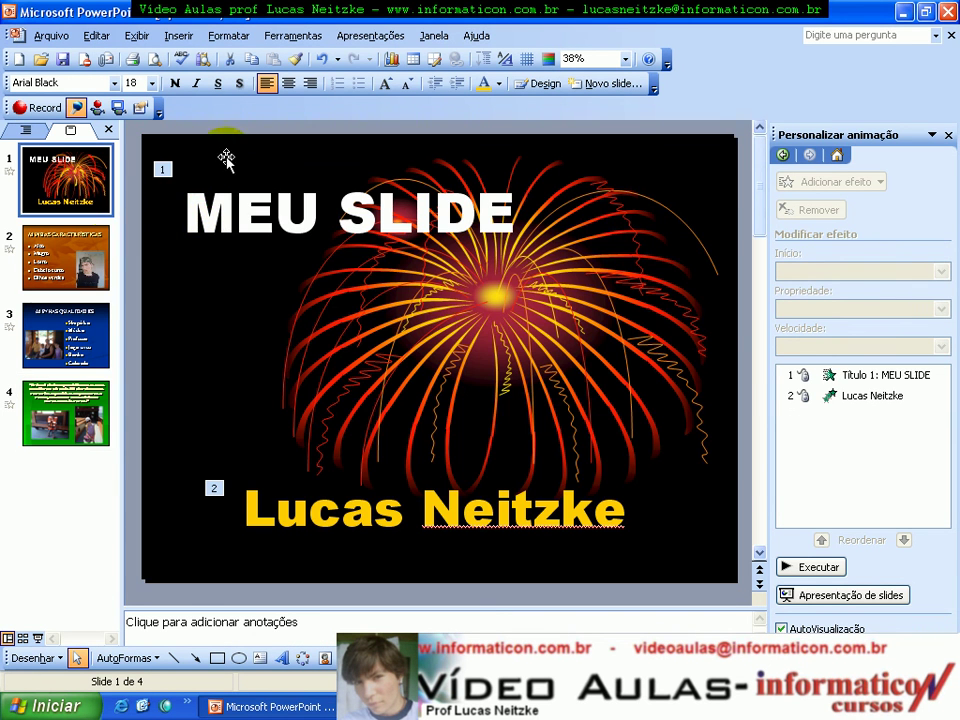